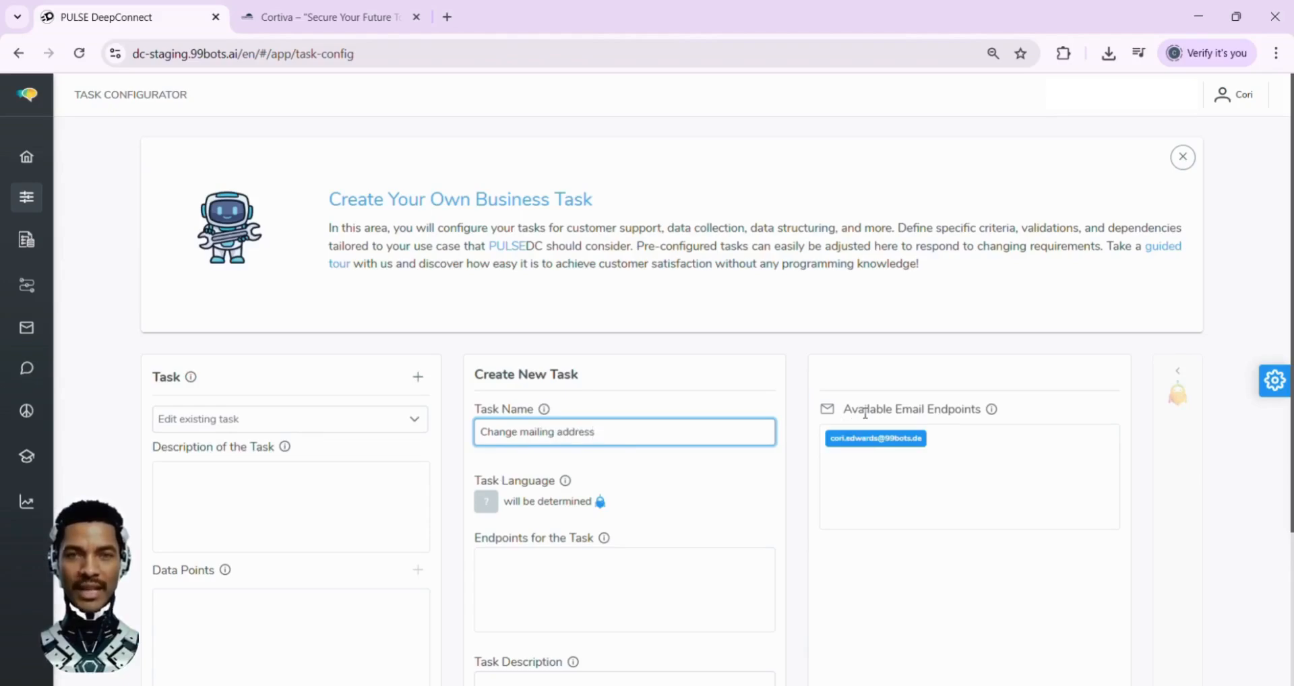
Assign the available email endpoint to the task and describe it as "Allows customers to update their information and change their mailing address."
{"action": "left_click_drag", "start_coordinate": [868, 438], "coordinate": [617, 578]}
{"action": "scroll", "coordinate": [617, 578], "scroll_direction": "down", "scroll_amount": 2}
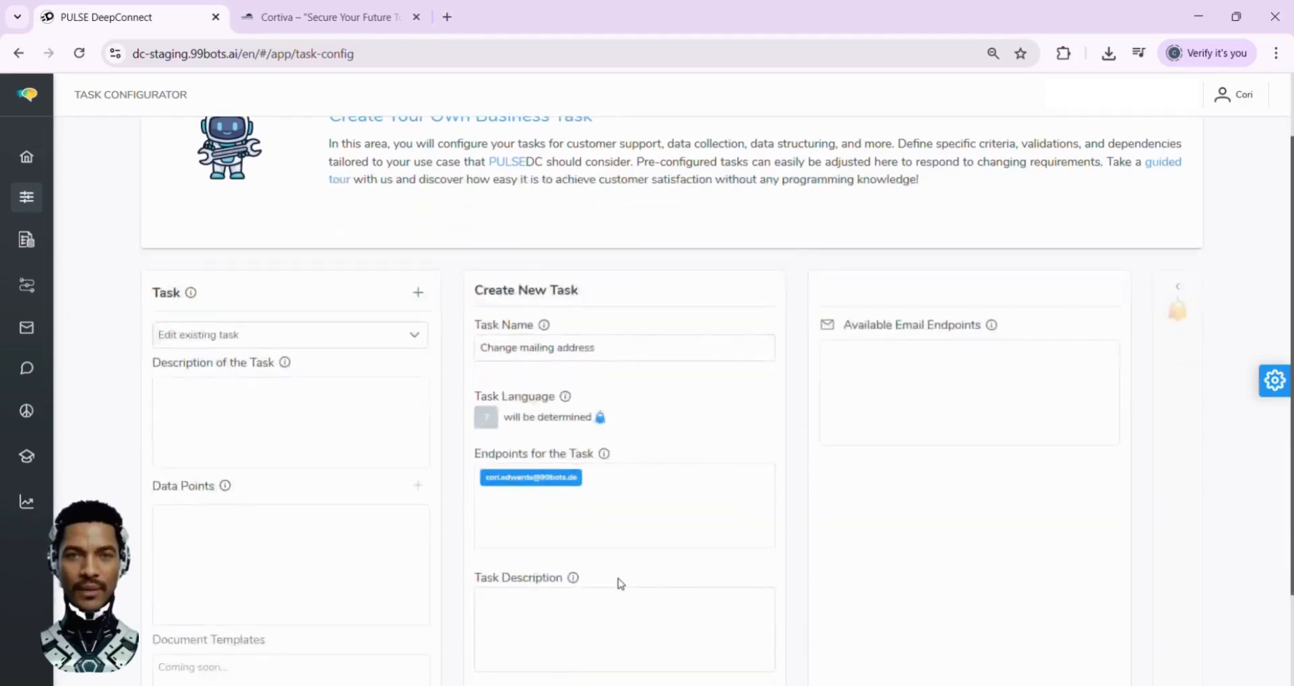
{"action": "left_click", "coordinate": [618, 618]}
{"action": "left_click", "coordinate": [619, 619]}
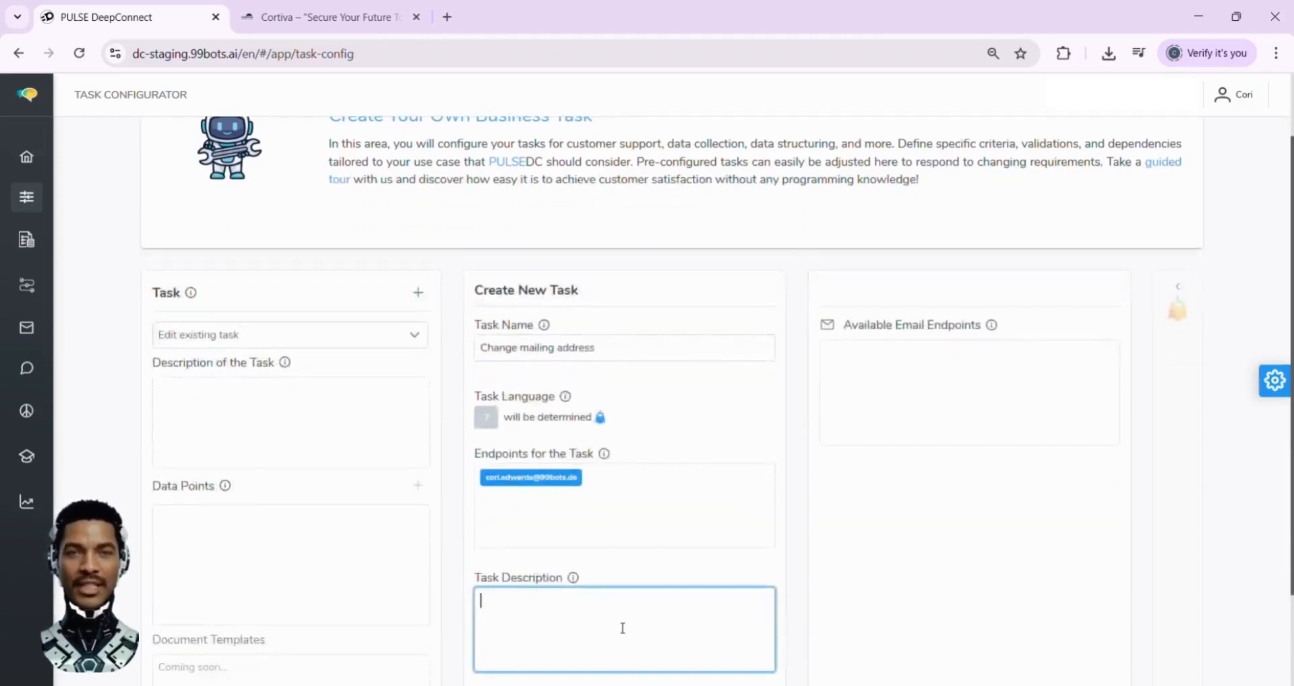
{"action": "type", "text": "Allows customers to update their information and change their mailing address."}
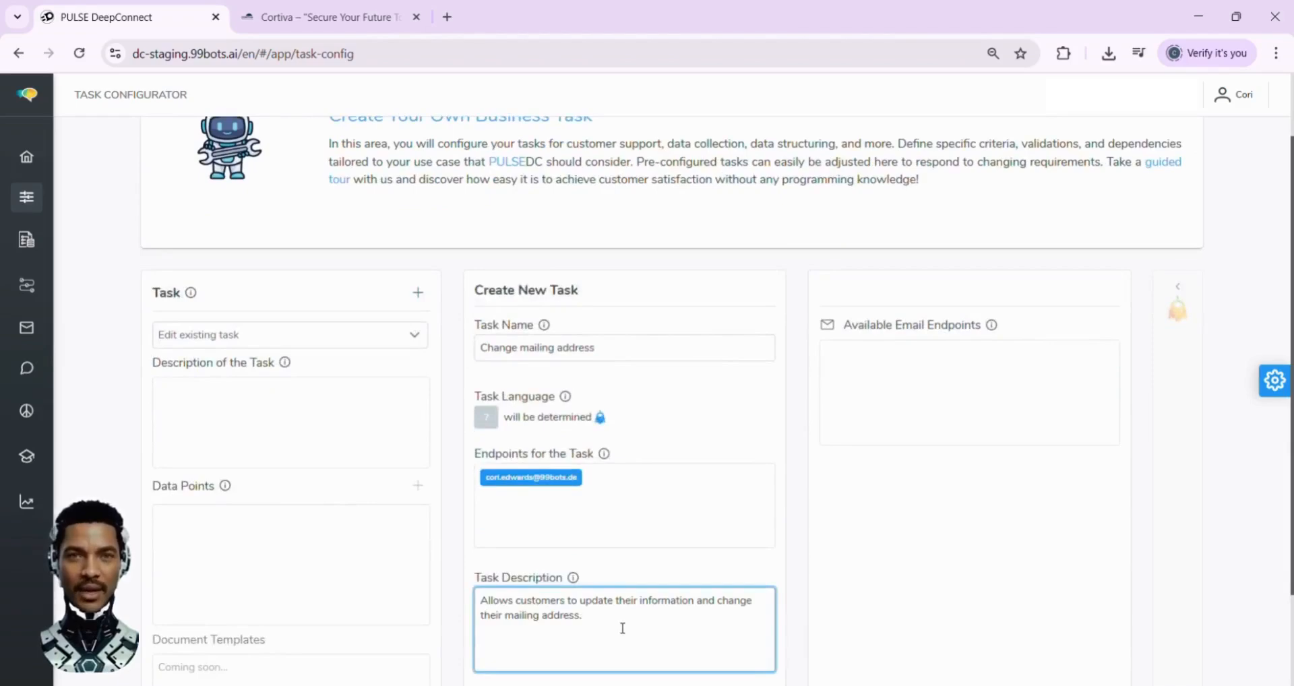
Save the "Change mailing address" task and accept that its name becomes permanent
{"action": "scroll", "coordinate": [622, 628], "scroll_direction": "down", "scroll_amount": 2}
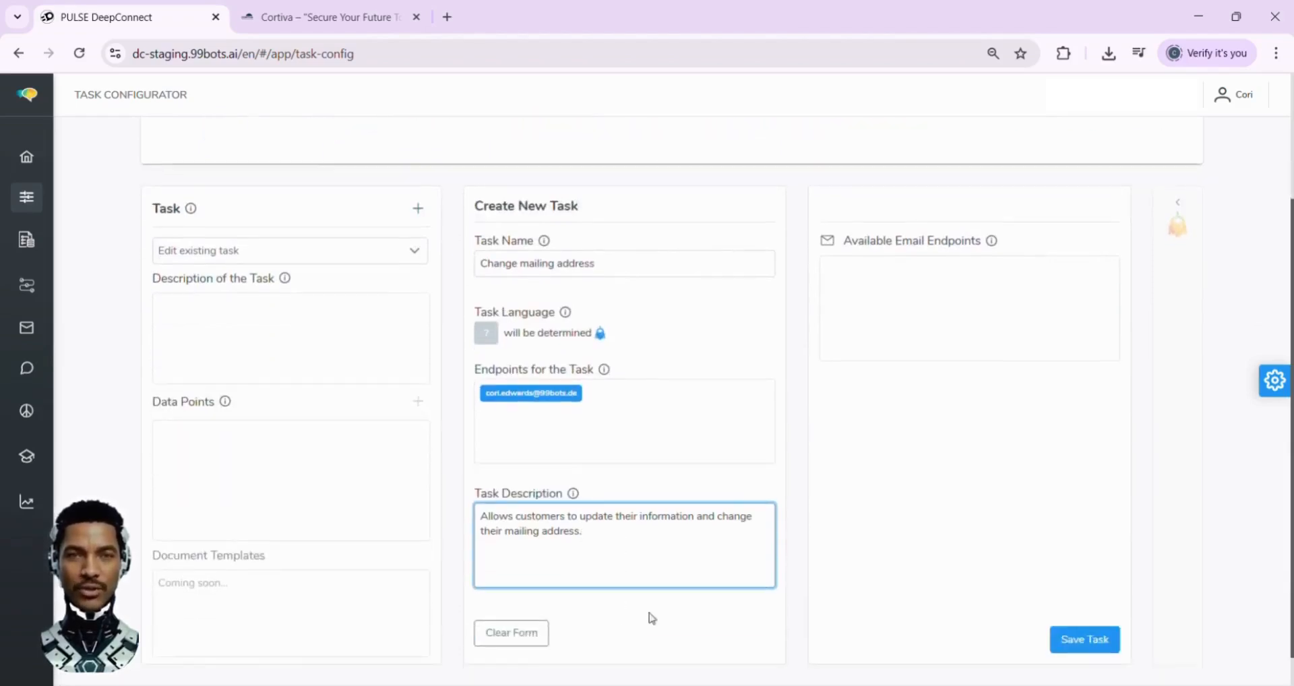
{"action": "left_click", "coordinate": [1084, 642]}
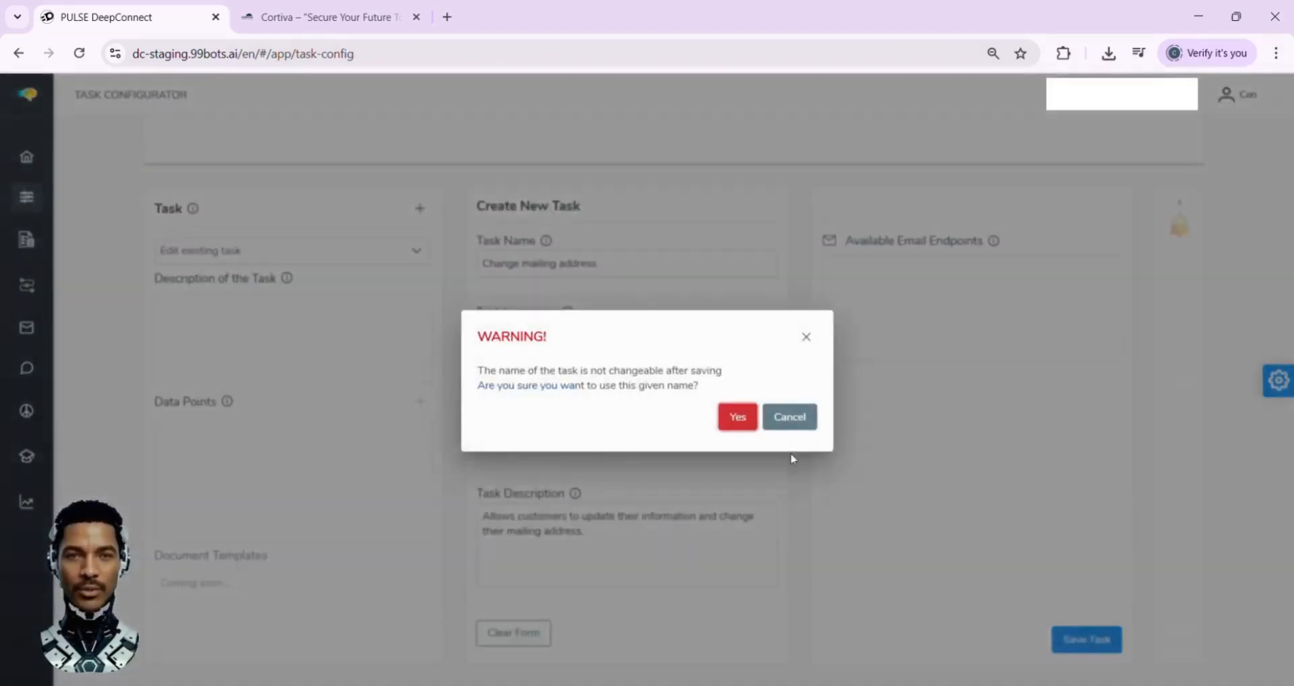
{"action": "left_click", "coordinate": [737, 418]}
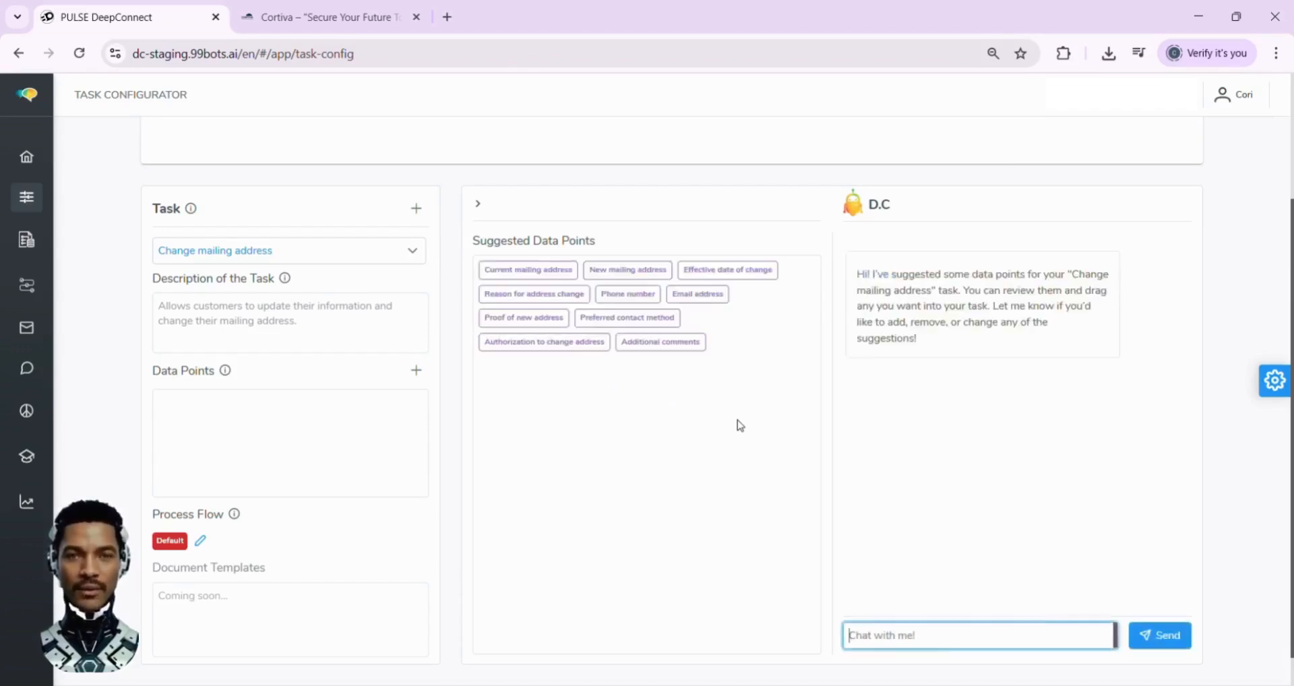
Add the suggested data points Email address, Current mailing address and New mailing address to the task
{"action": "mouse_move", "coordinate": [686, 300]}
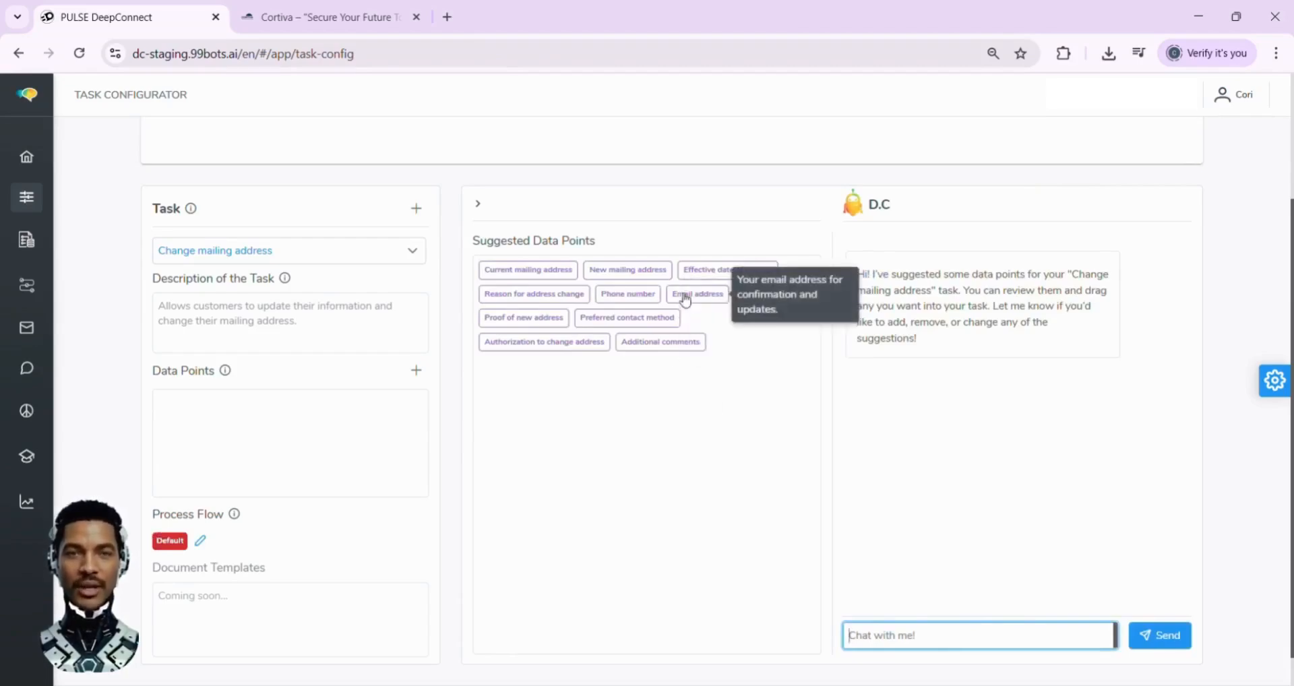
{"action": "left_click_drag", "start_coordinate": [686, 300], "coordinate": [355, 415]}
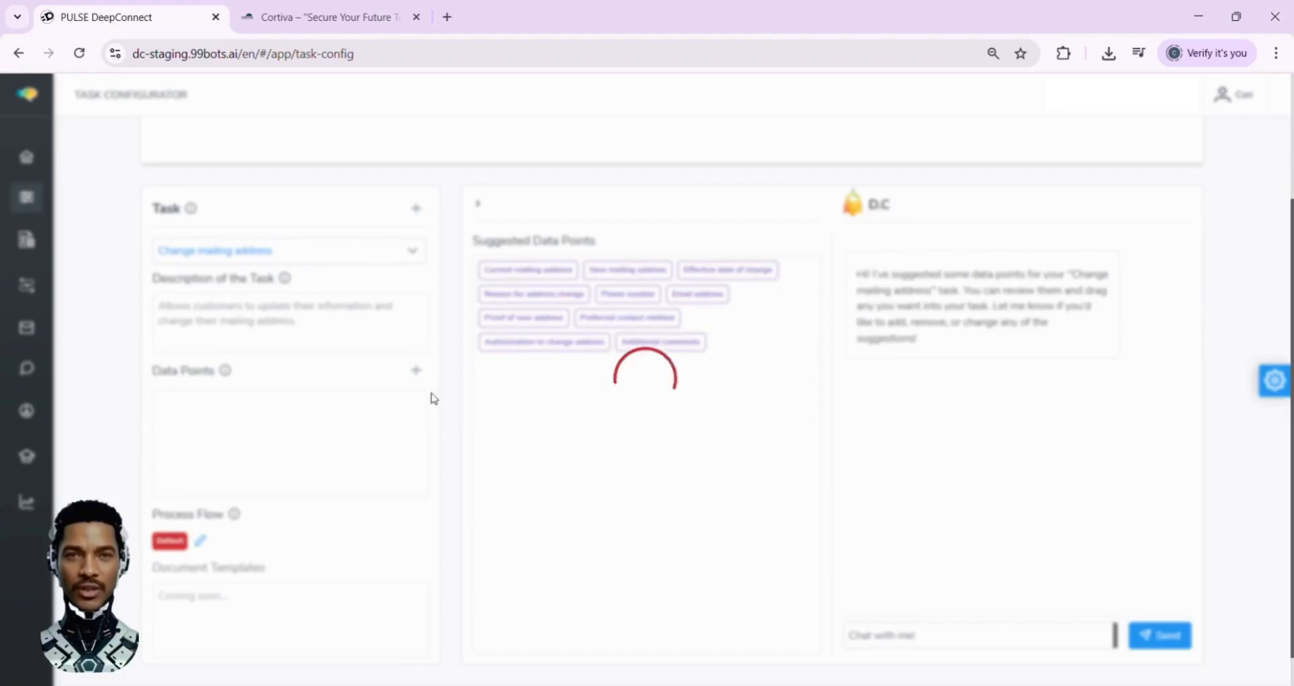
{"action": "left_click_drag", "start_coordinate": [520, 273], "coordinate": [304, 453]}
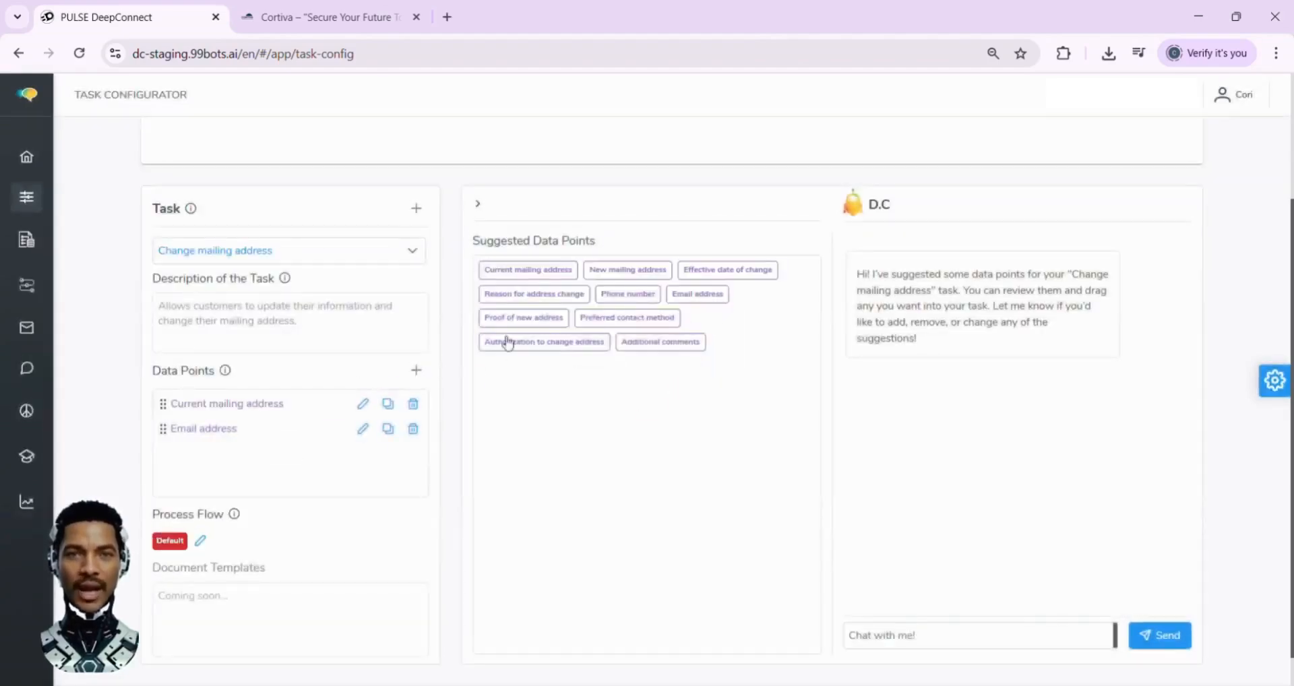
{"action": "left_click_drag", "start_coordinate": [628, 272], "coordinate": [235, 406]}
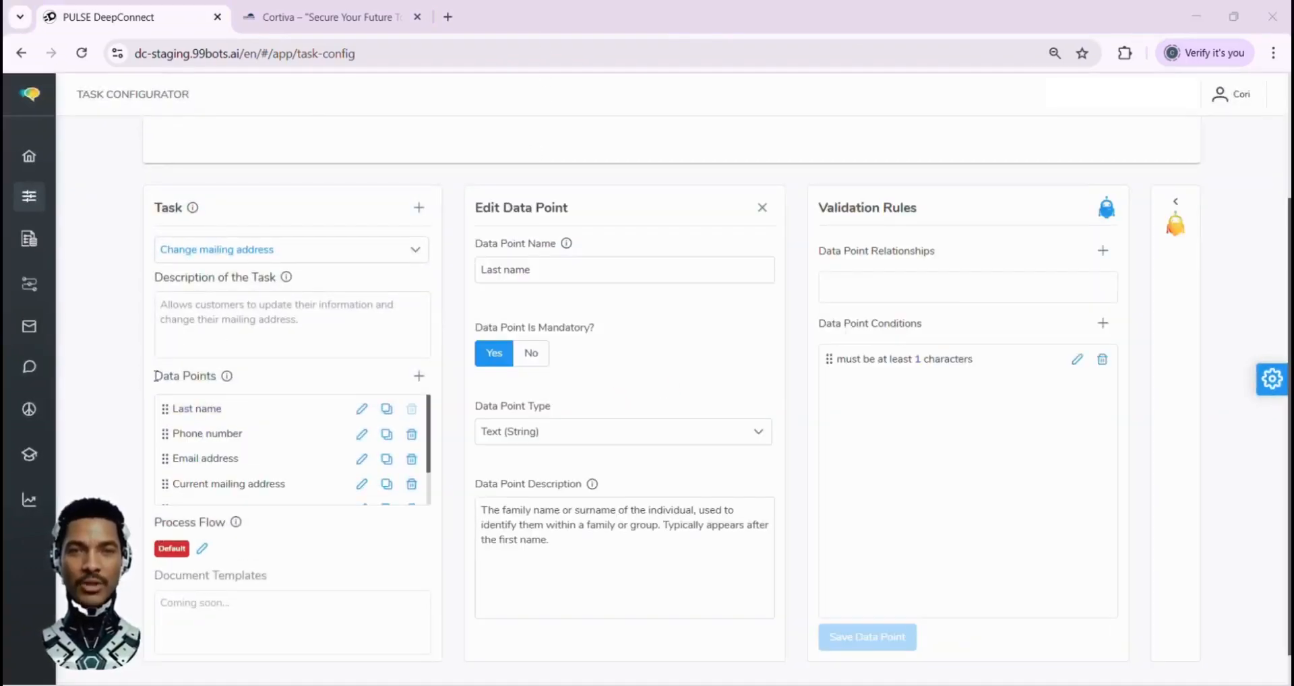
Define a mandatory data point "First name" described as "The given name of the individual as it appears on official identification documents."
{"action": "left_click_drag", "start_coordinate": [155, 375], "coordinate": [229, 378]}
{"action": "left_click", "coordinate": [418, 377]}
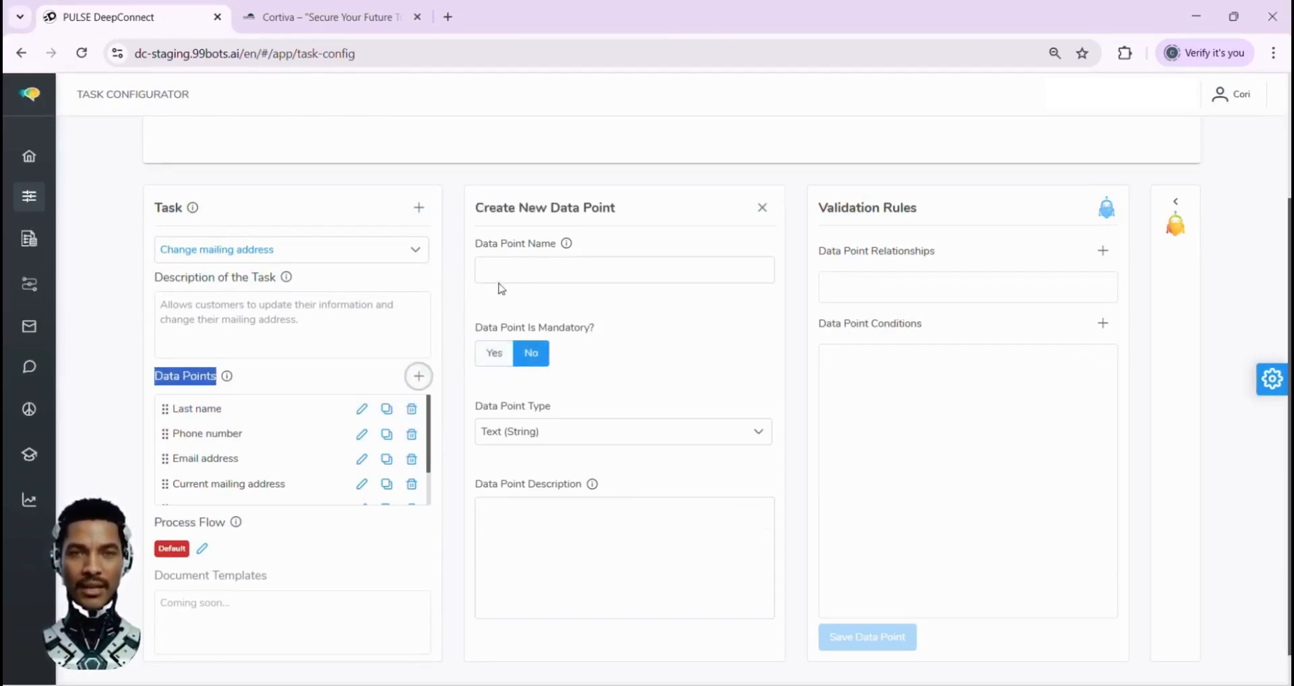
{"action": "left_click", "coordinate": [489, 270]}
{"action": "type", "text": "F"}
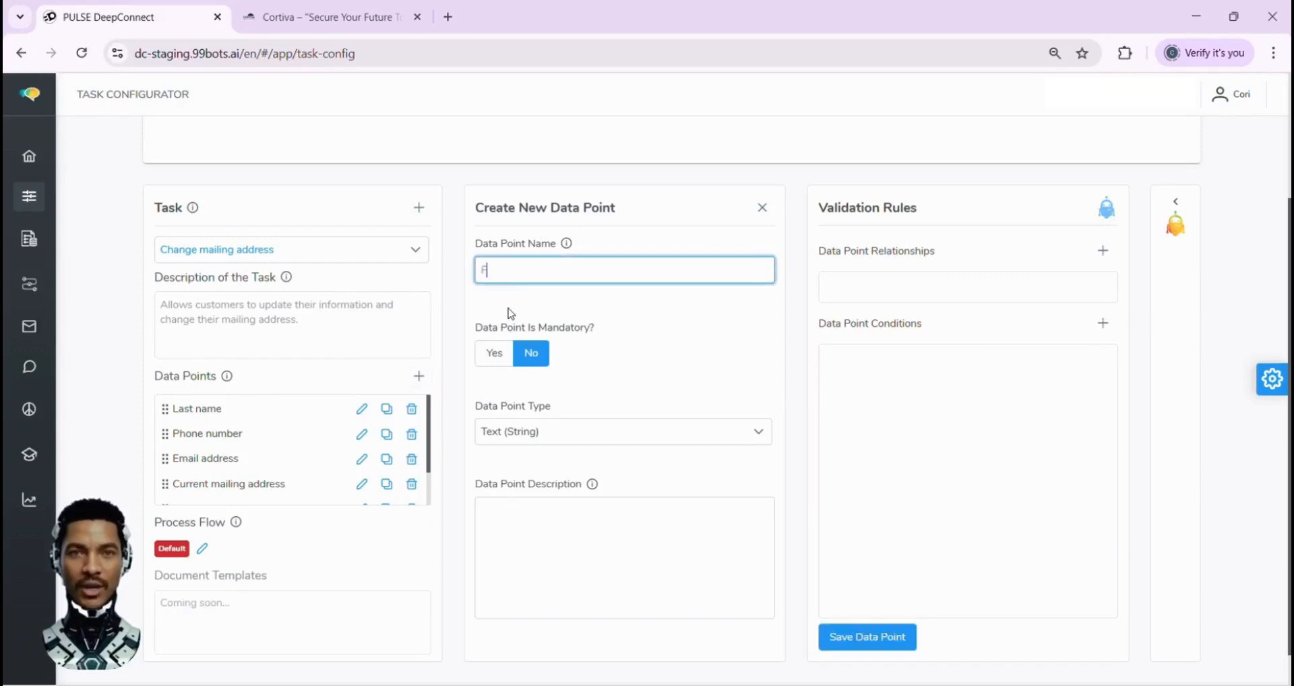
{"action": "type", "text": "irst n"}
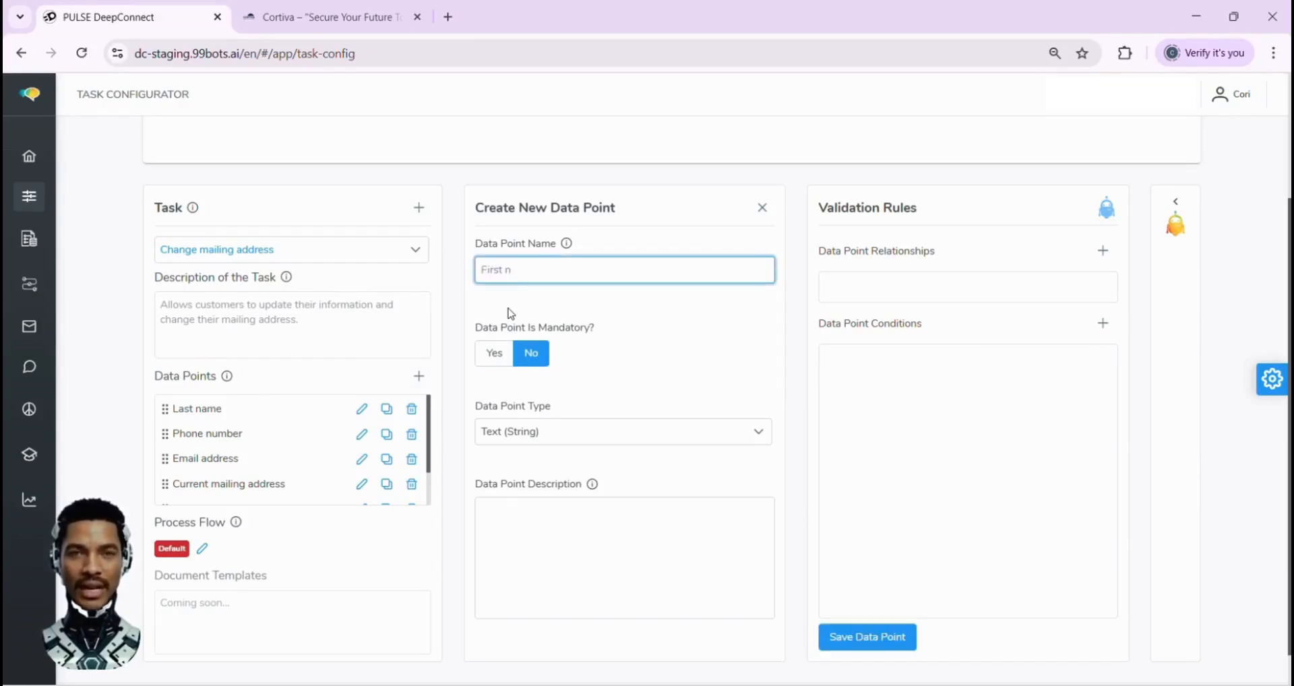
{"action": "type", "text": "ame"}
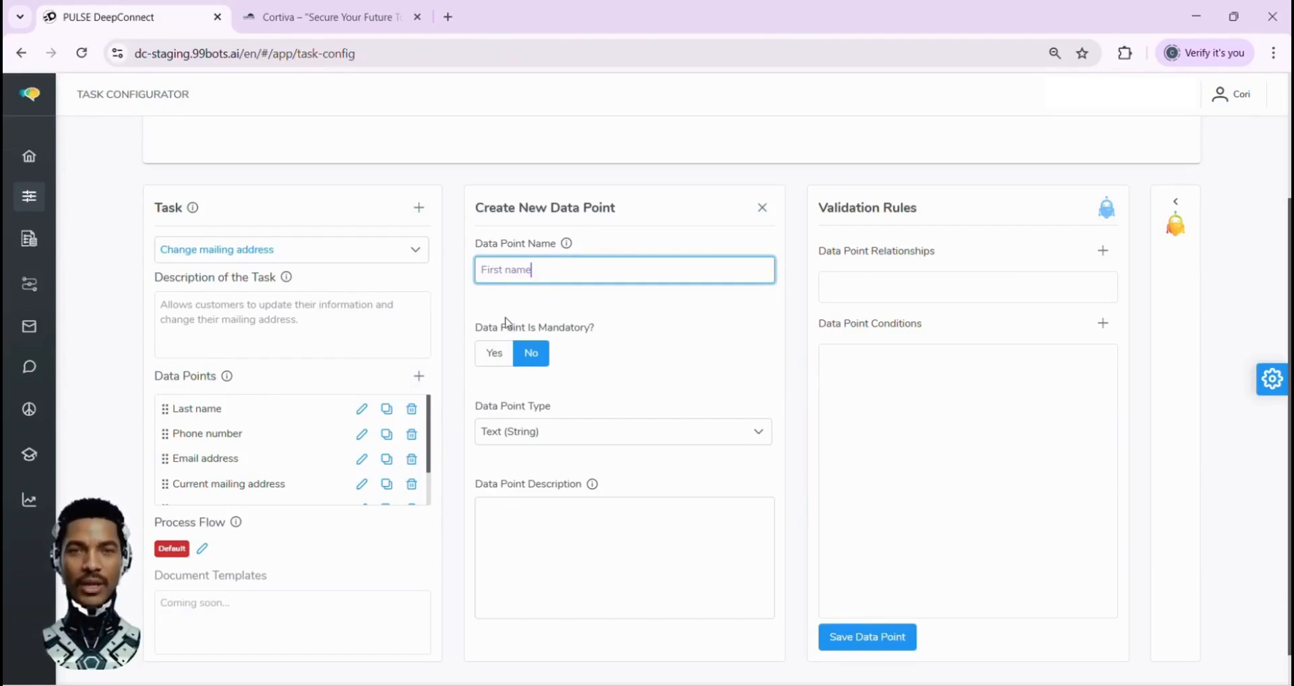
{"action": "left_click", "coordinate": [494, 353]}
{"action": "left_click", "coordinate": [497, 524]}
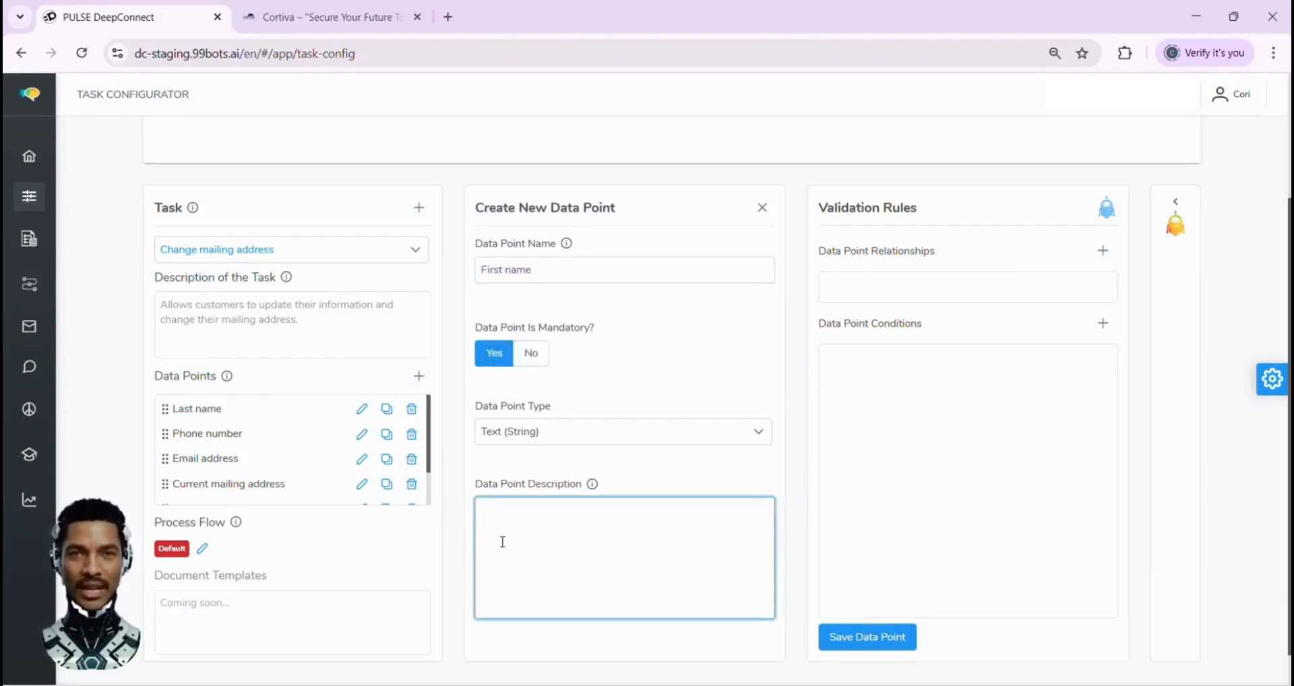
{"action": "type", "text": "The given name of the individual as it appears on official identification documents."}
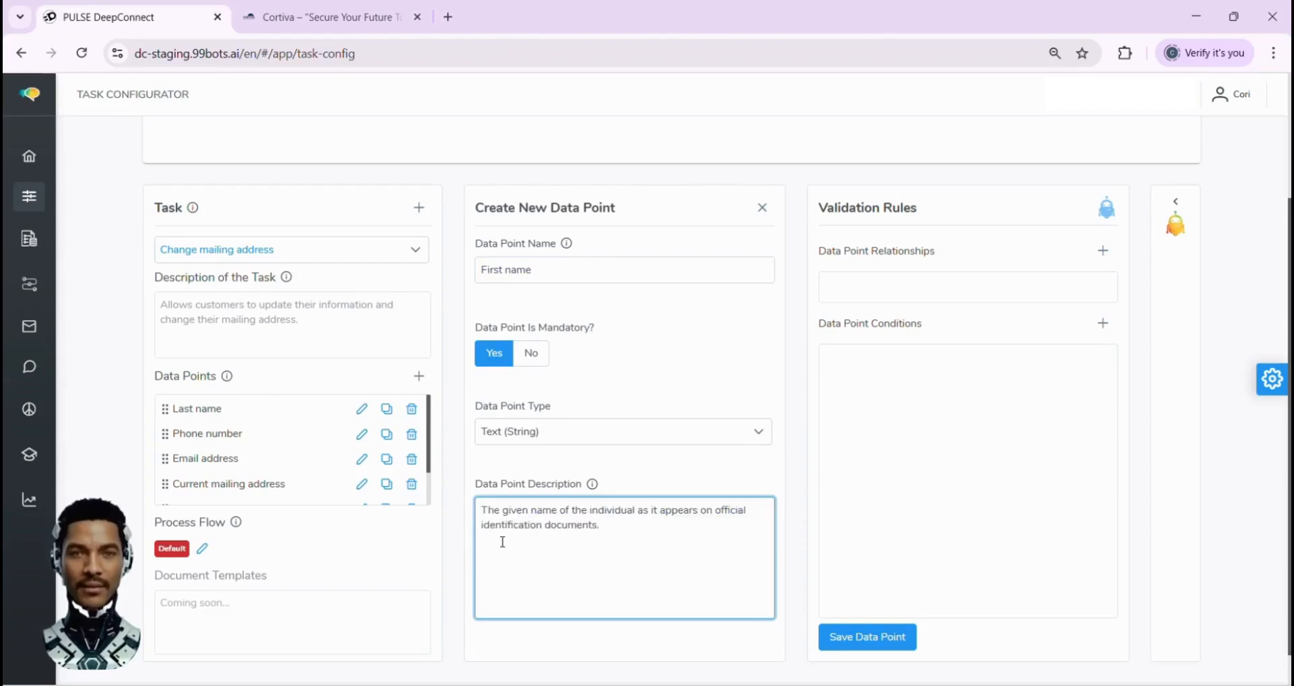
Save the First name data point and automatically generate its missing data points and validation rules
{"action": "left_click", "coordinate": [867, 636]}
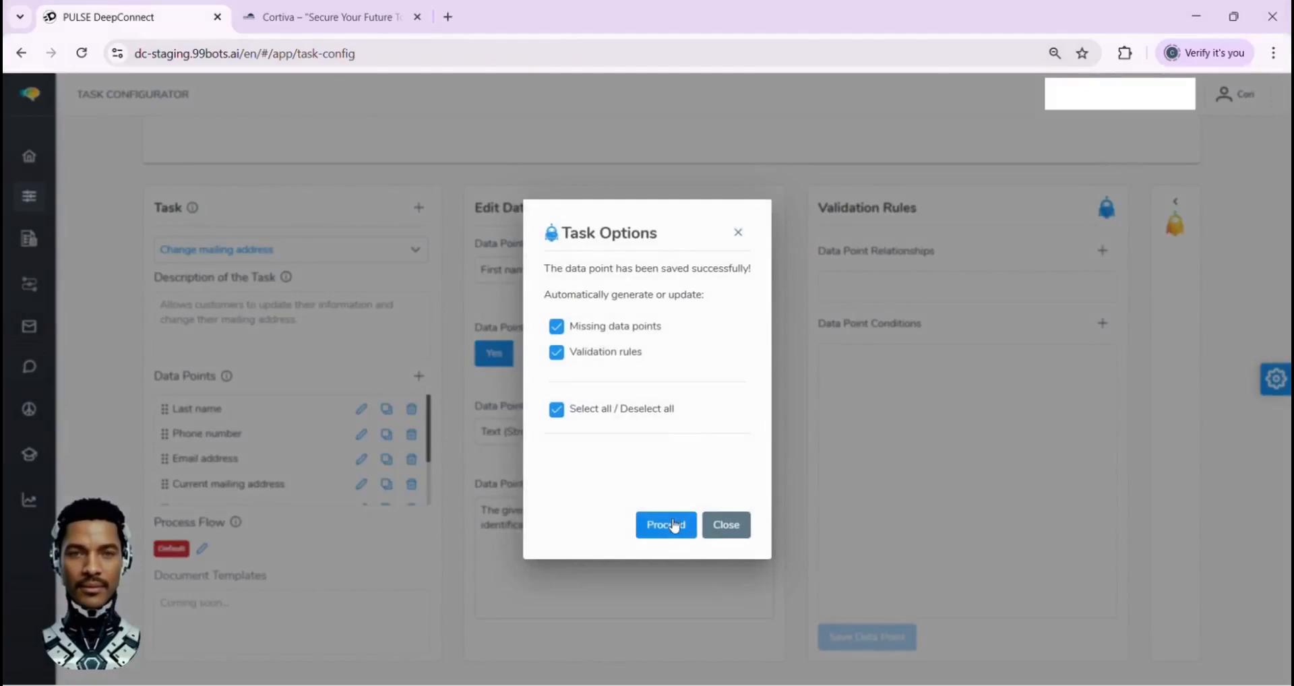
{"action": "left_click", "coordinate": [672, 524]}
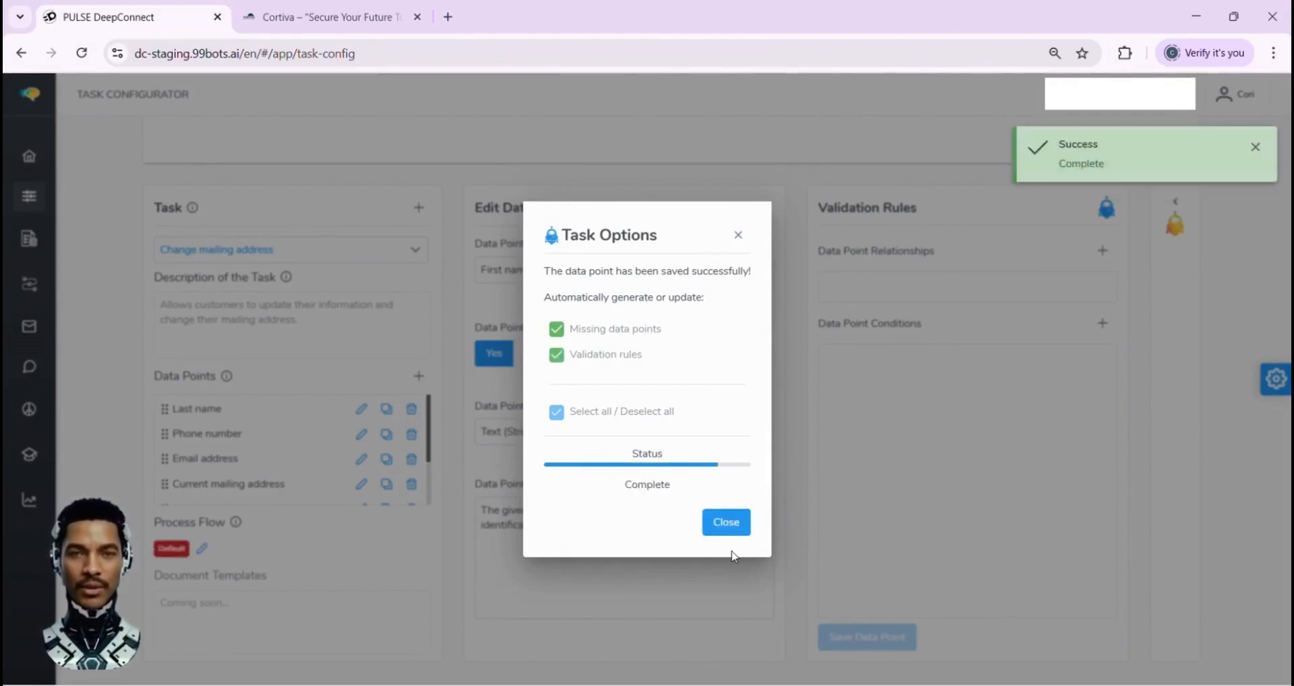
{"action": "left_click", "coordinate": [725, 522]}
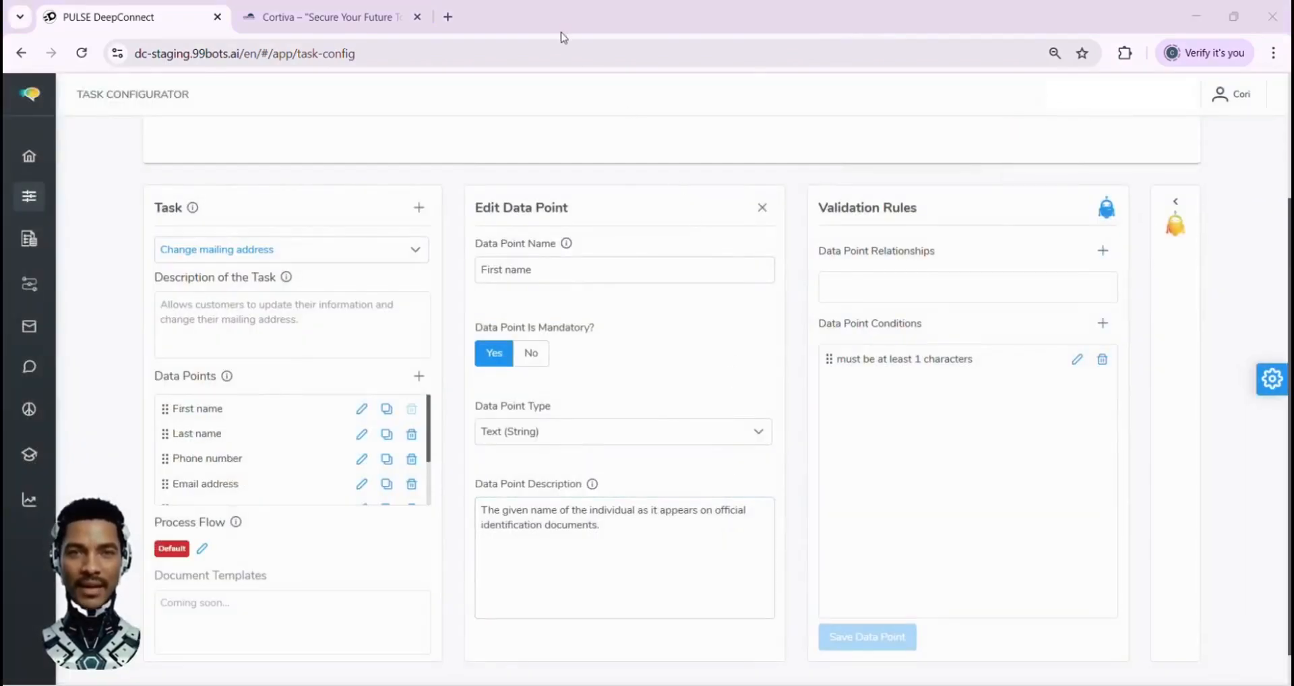
Define a mandatory data point "Customer number" described as "A unique ID for each customer, starting with 'K' followed by numbers, used to identify their account."
{"action": "left_click", "coordinate": [418, 382]}
{"action": "left_click", "coordinate": [491, 271]}
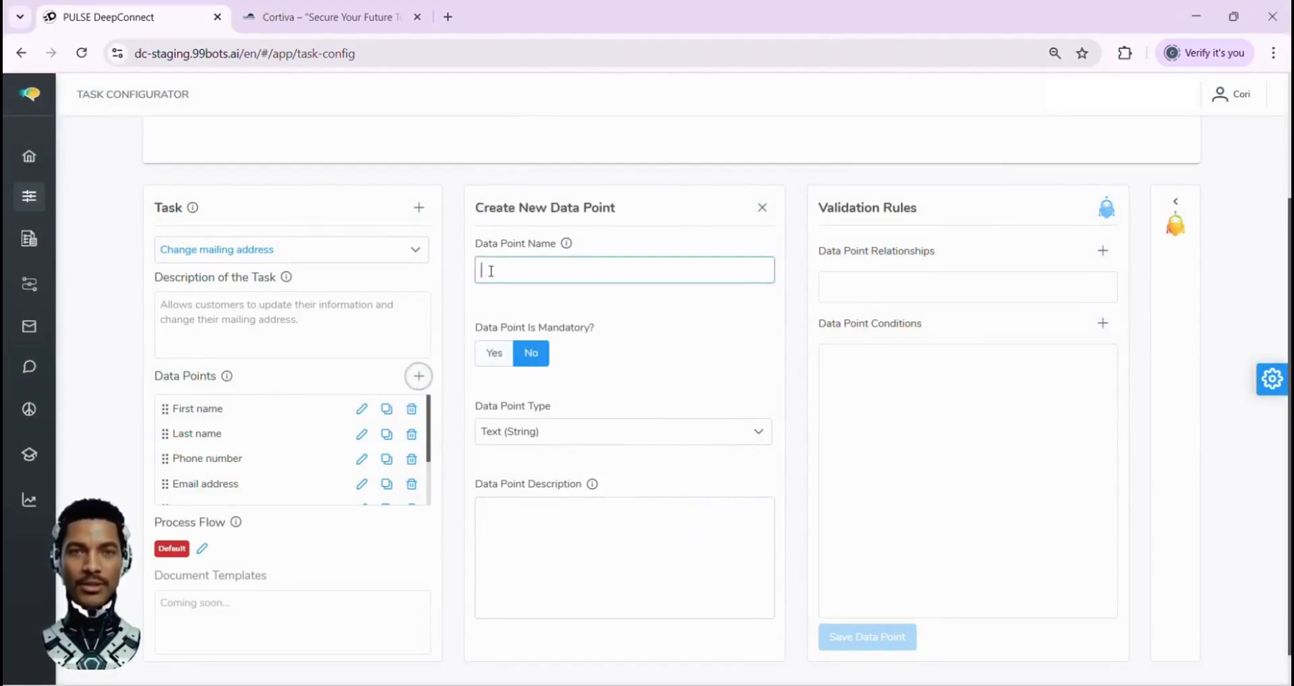
{"action": "type", "text": "Cust"}
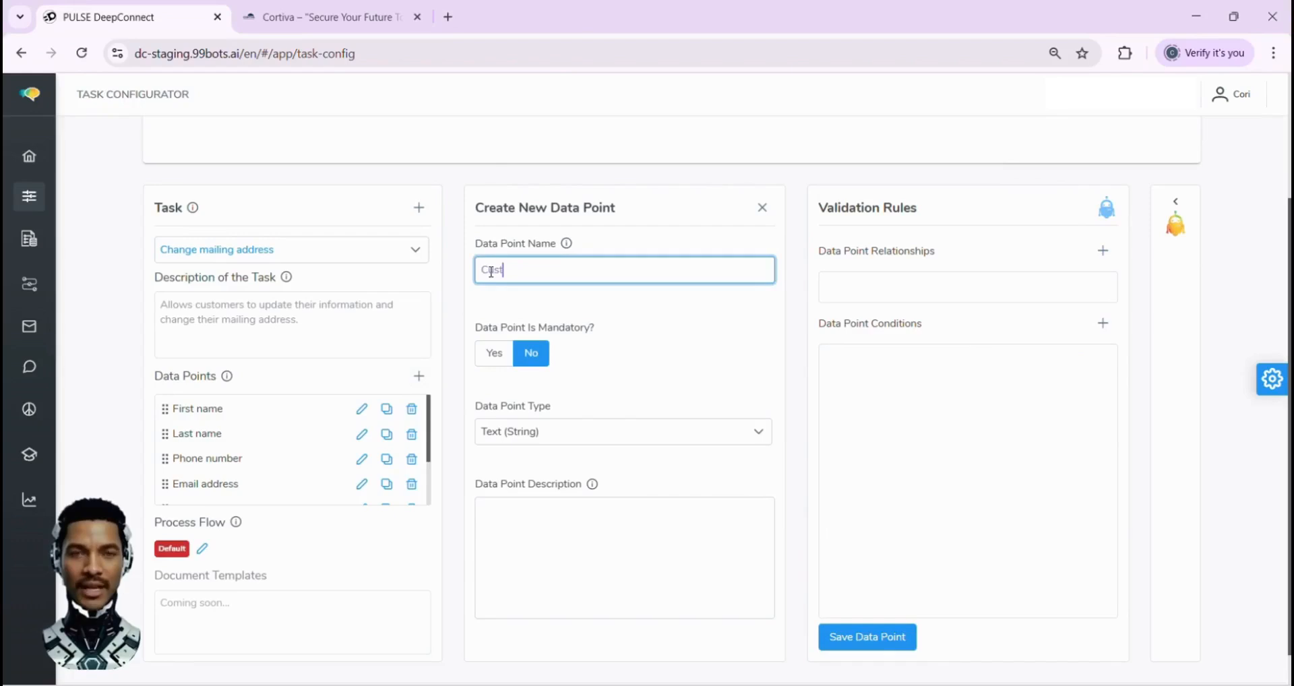
{"action": "type", "text": "omer number"}
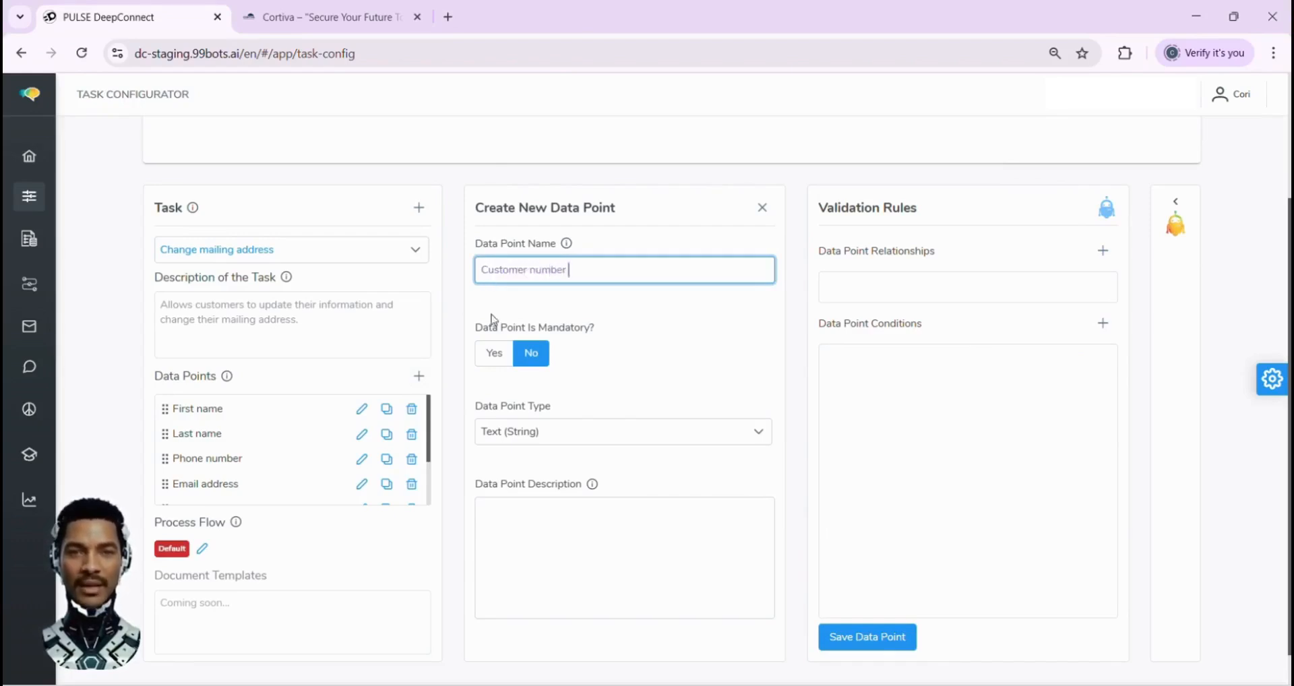
{"action": "left_click", "coordinate": [493, 352]}
{"action": "left_click", "coordinate": [493, 514]}
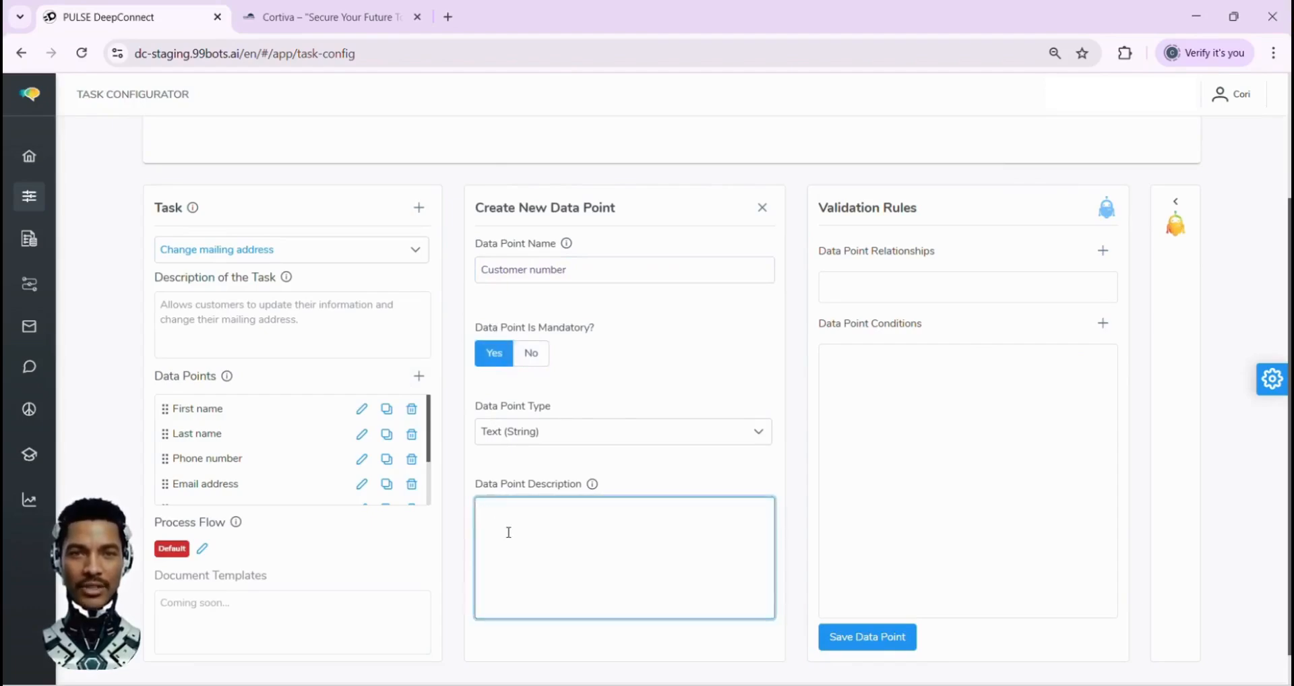
{"action": "type", "text": "A unique ID for each customer, starting with \"K\" followed by numbers, used to identify their account."}
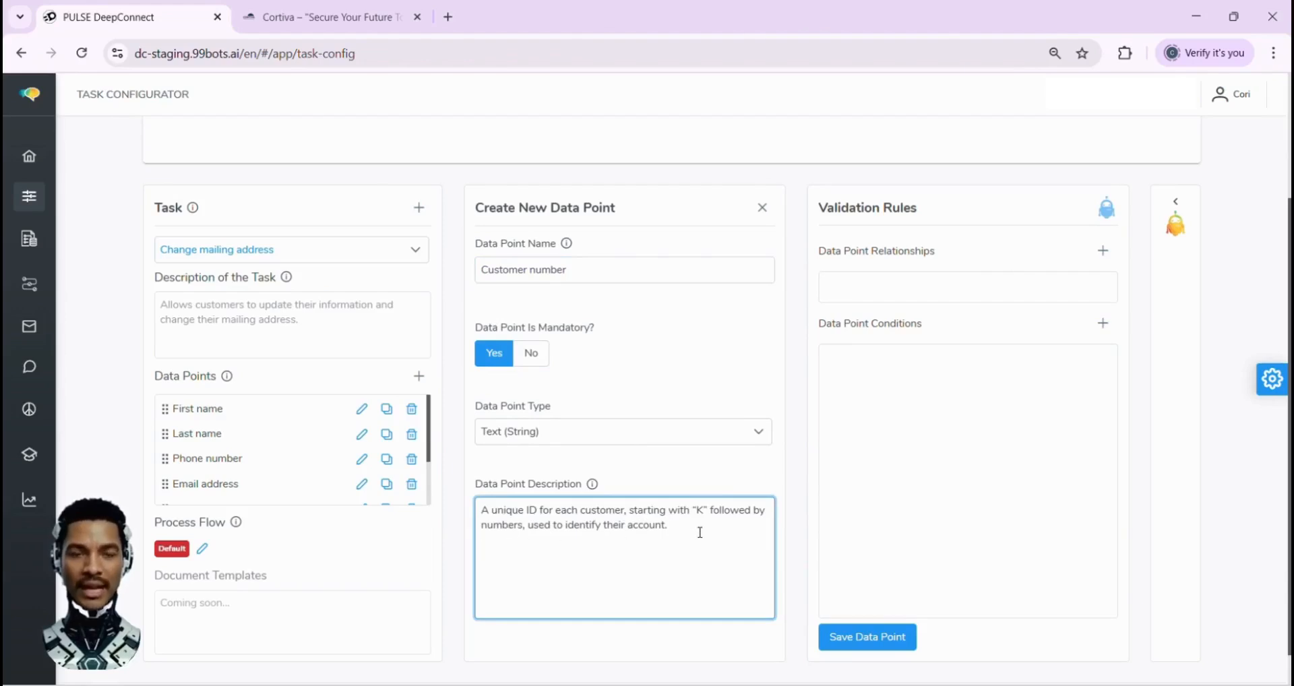
Save the Customer number data point with automatic generation of missing data points and validation rules, and return to the task's settings
{"action": "left_click", "coordinate": [868, 638]}
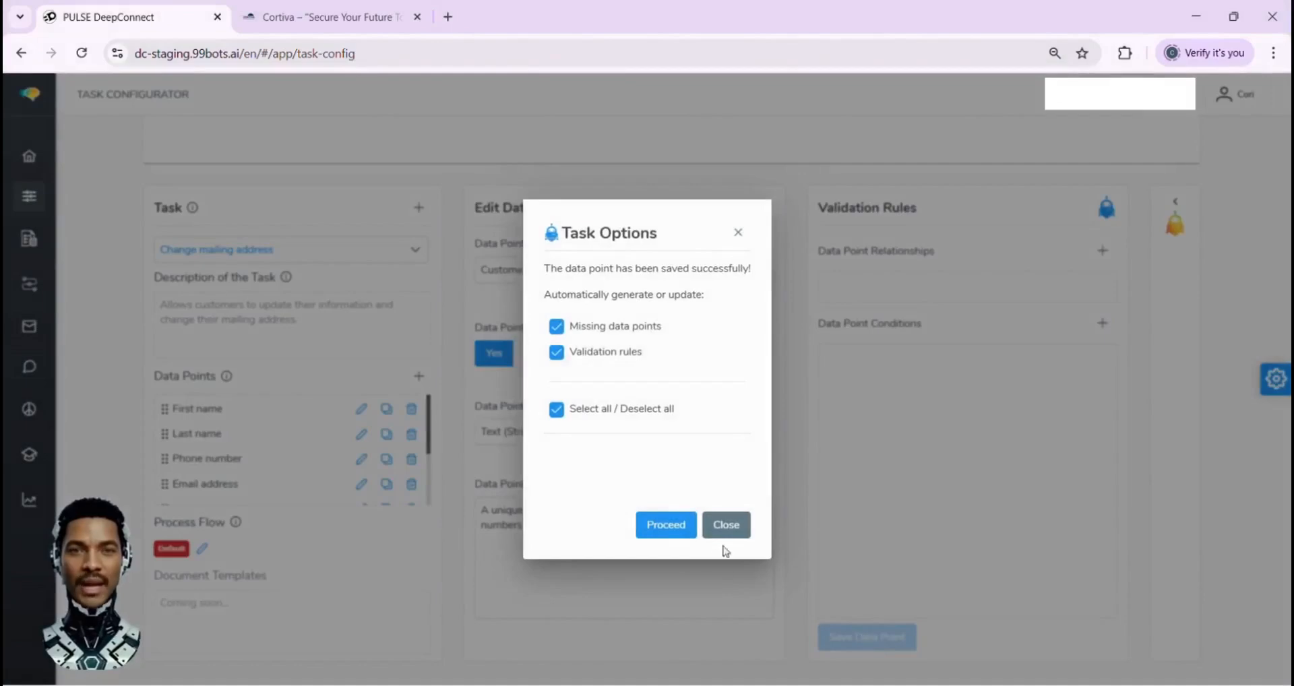
{"action": "left_click", "coordinate": [667, 531]}
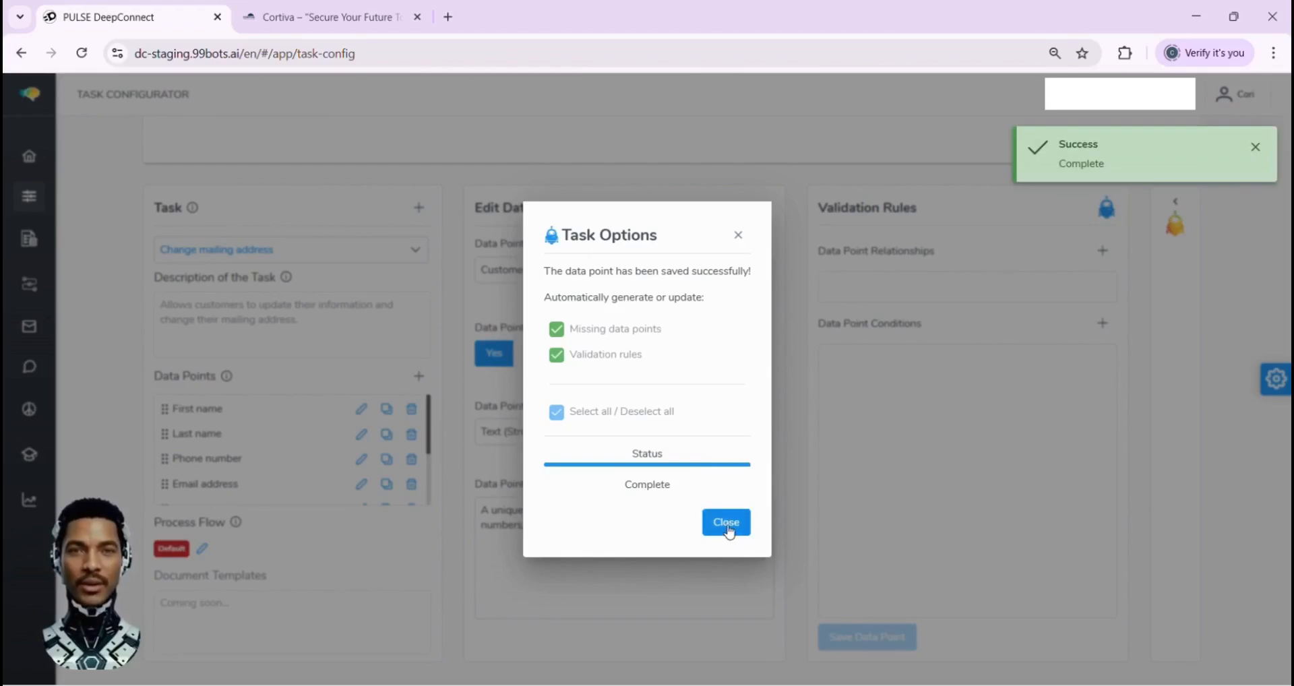
{"action": "left_click", "coordinate": [727, 526]}
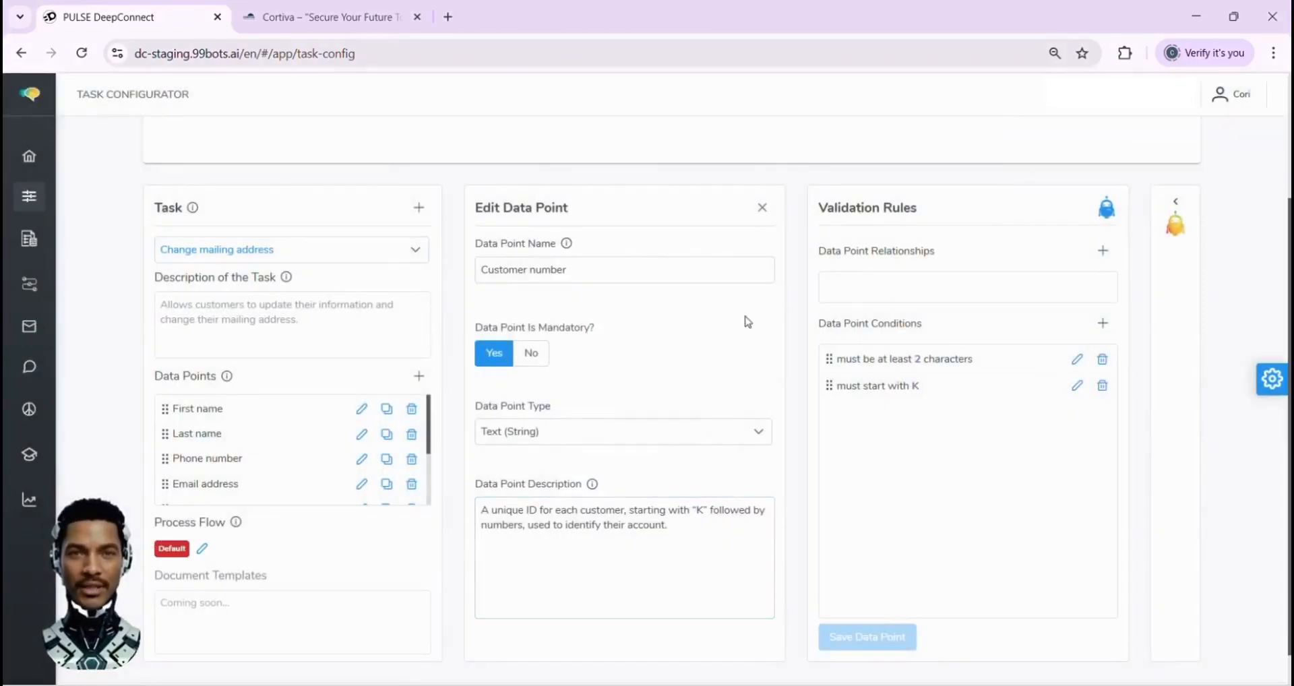
{"action": "left_click", "coordinate": [761, 209]}
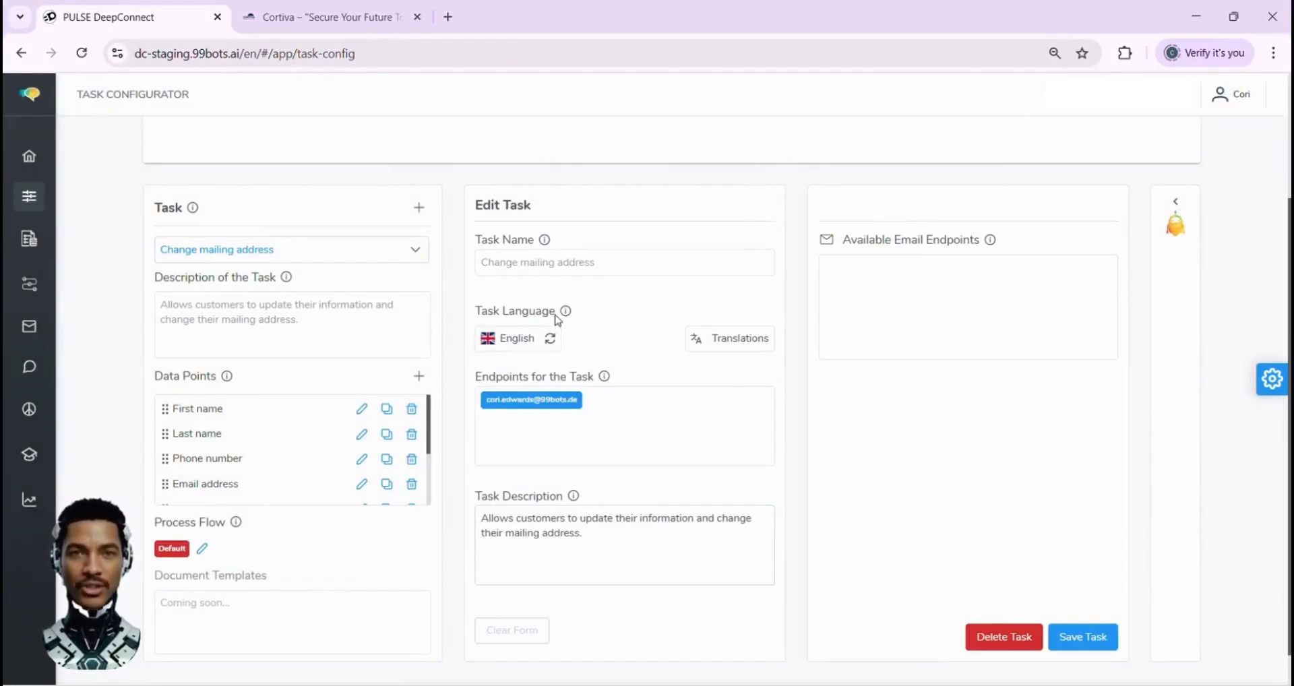
Check which languages can be added to the task's translations without adding one
{"action": "left_click", "coordinate": [733, 336]}
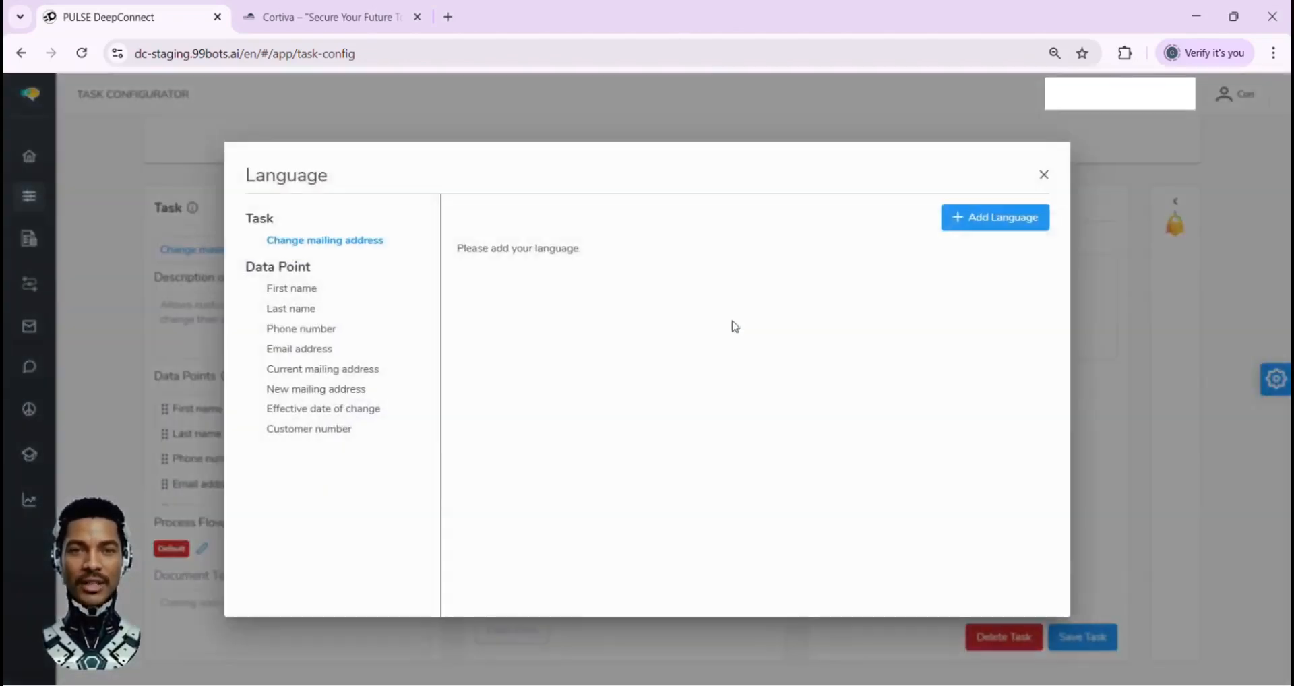
{"action": "left_click", "coordinate": [962, 224]}
{"action": "left_click", "coordinate": [969, 261]}
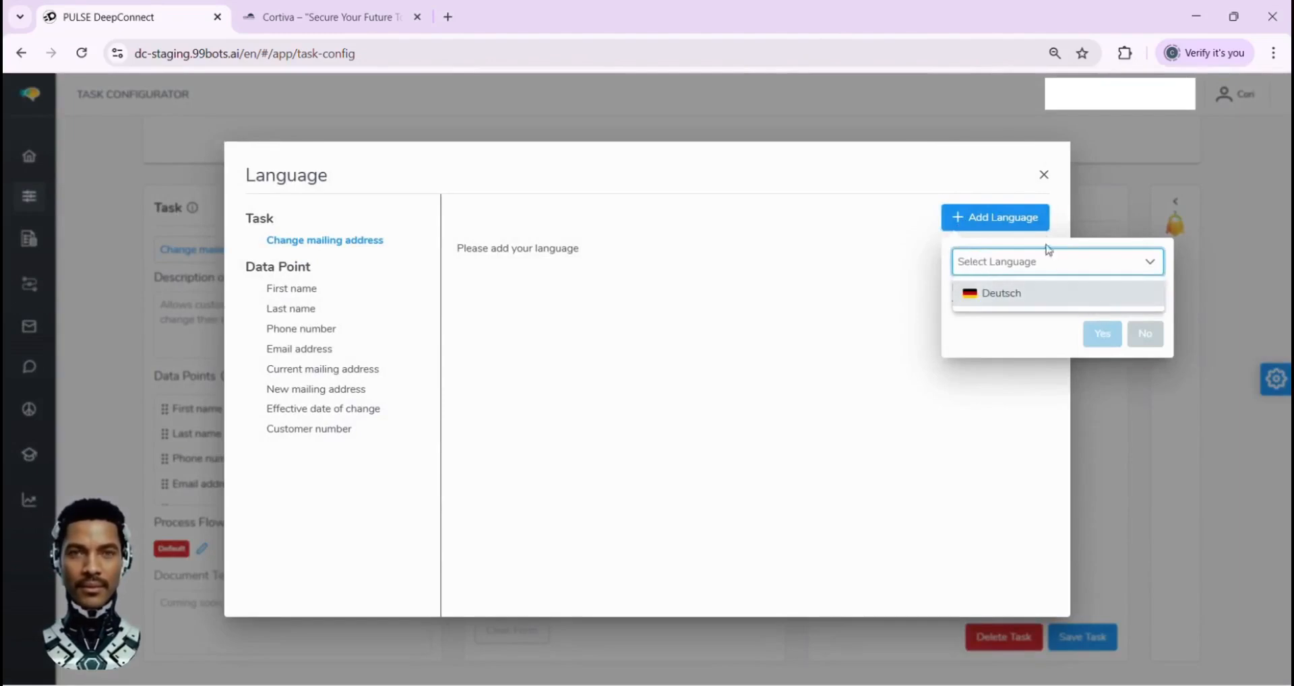
{"action": "left_click", "coordinate": [1043, 174]}
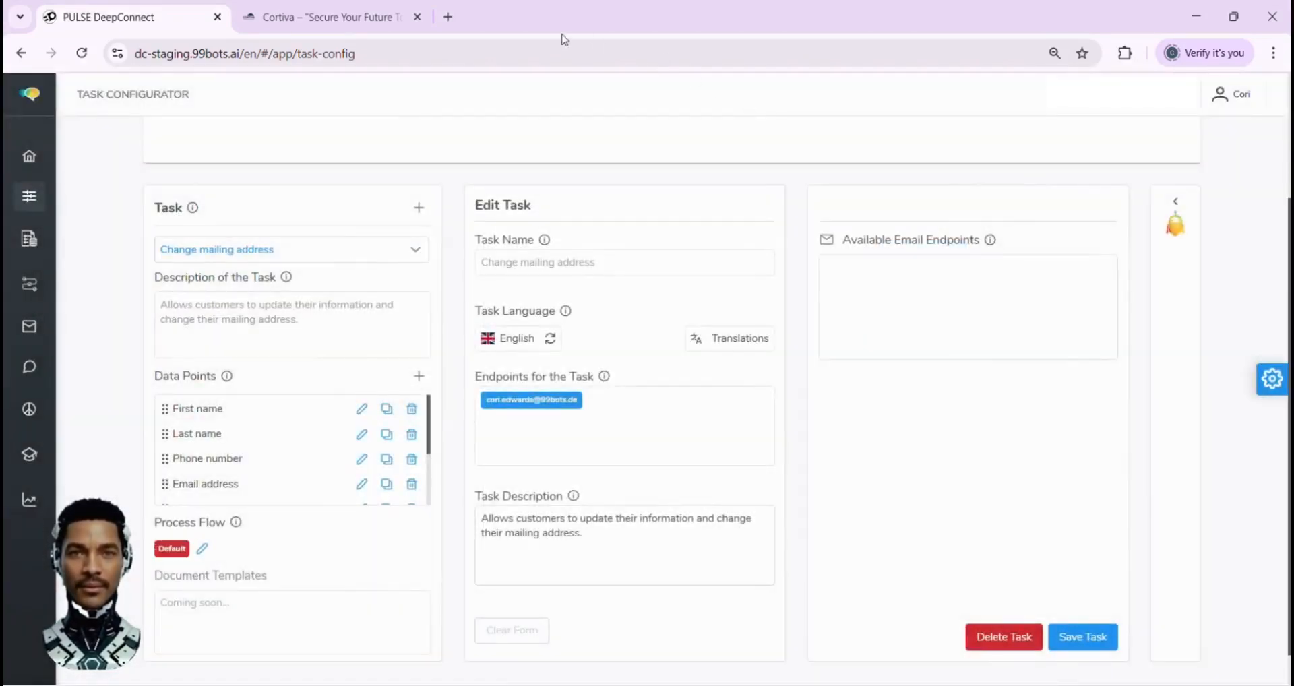
Switch to the Cortiva website, highlight the contact details on its Contact Us page and open the chat assistant
{"action": "left_click", "coordinate": [375, 20]}
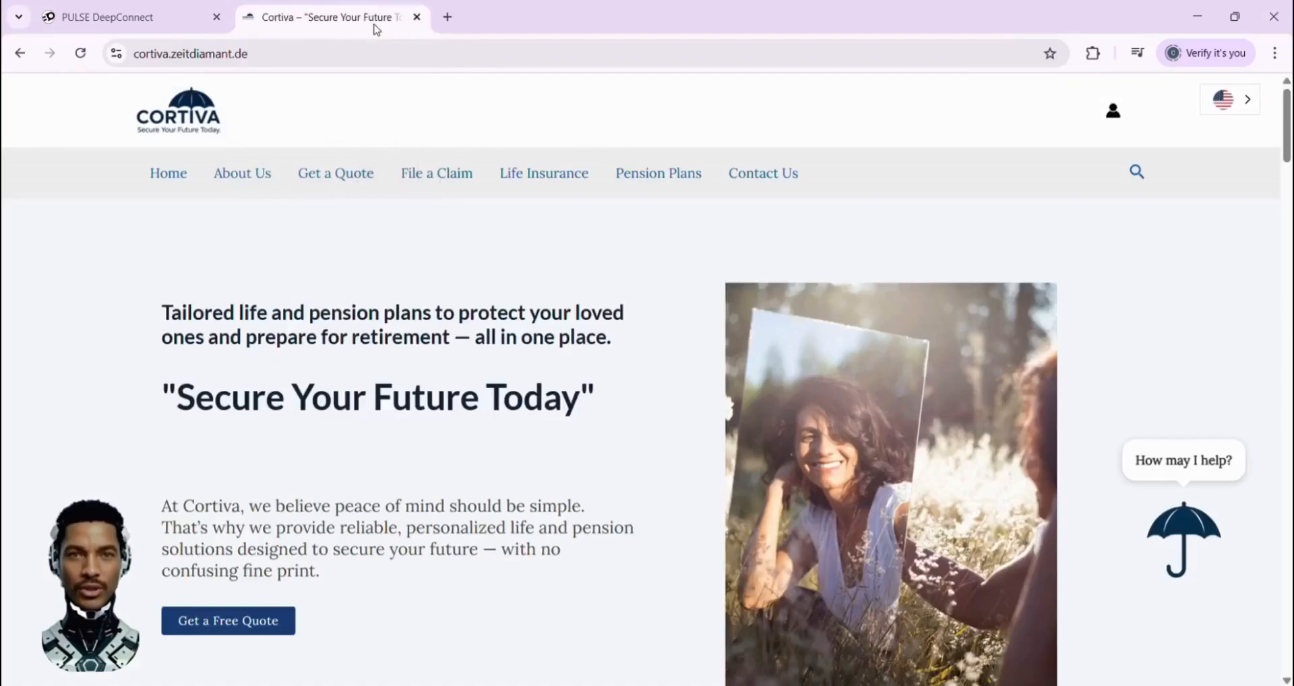
{"action": "left_click", "coordinate": [741, 175]}
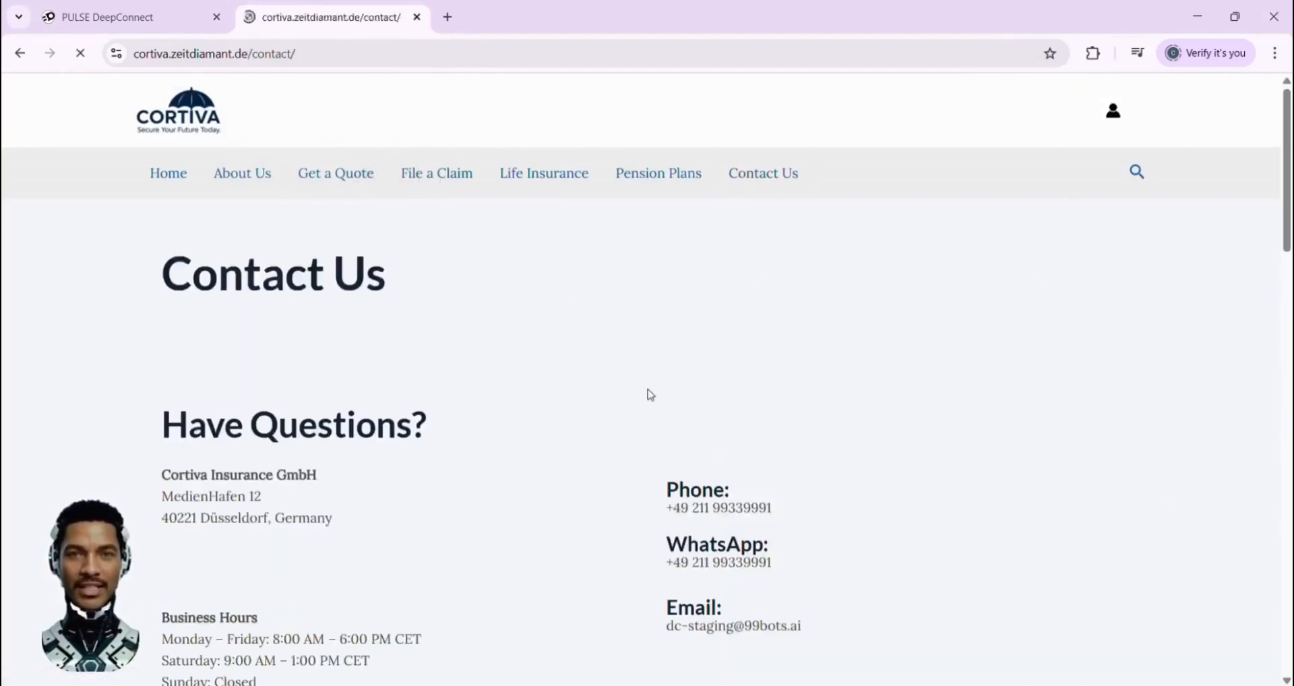
{"action": "scroll", "coordinate": [650, 395], "scroll_direction": "down", "scroll_amount": 2}
{"action": "left_click_drag", "start_coordinate": [674, 412], "coordinate": [812, 558]}
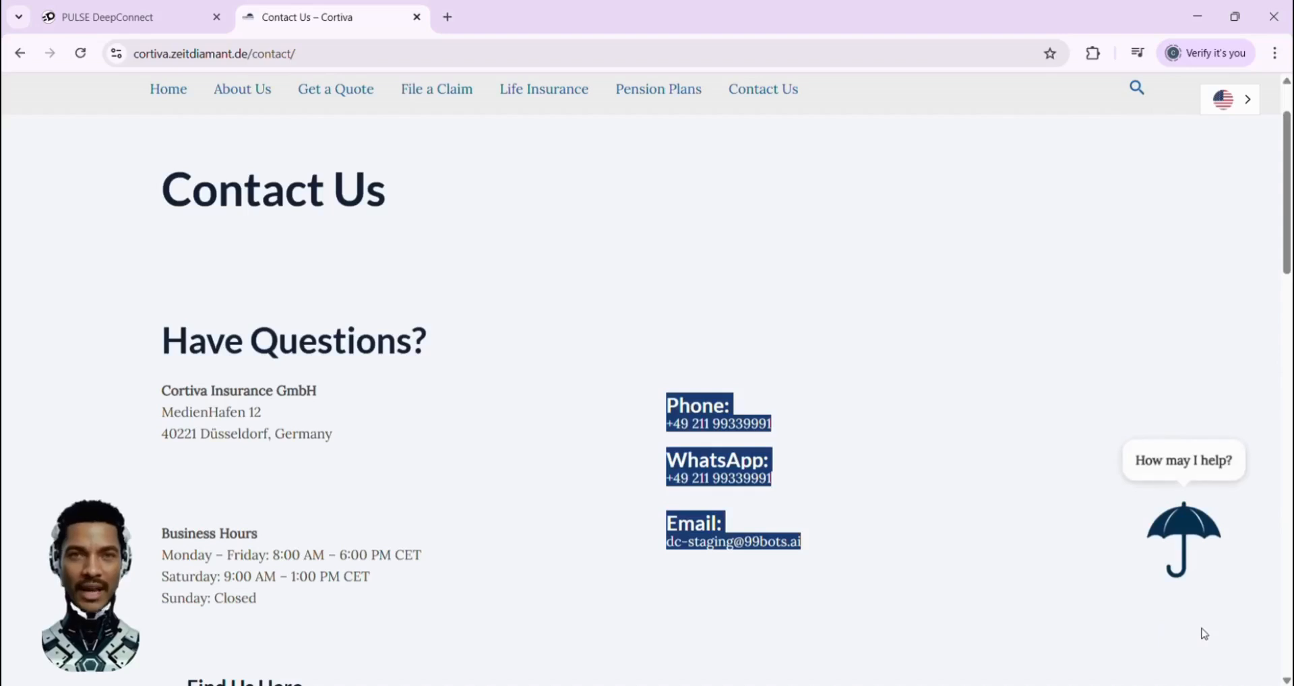
{"action": "left_click", "coordinate": [1186, 603]}
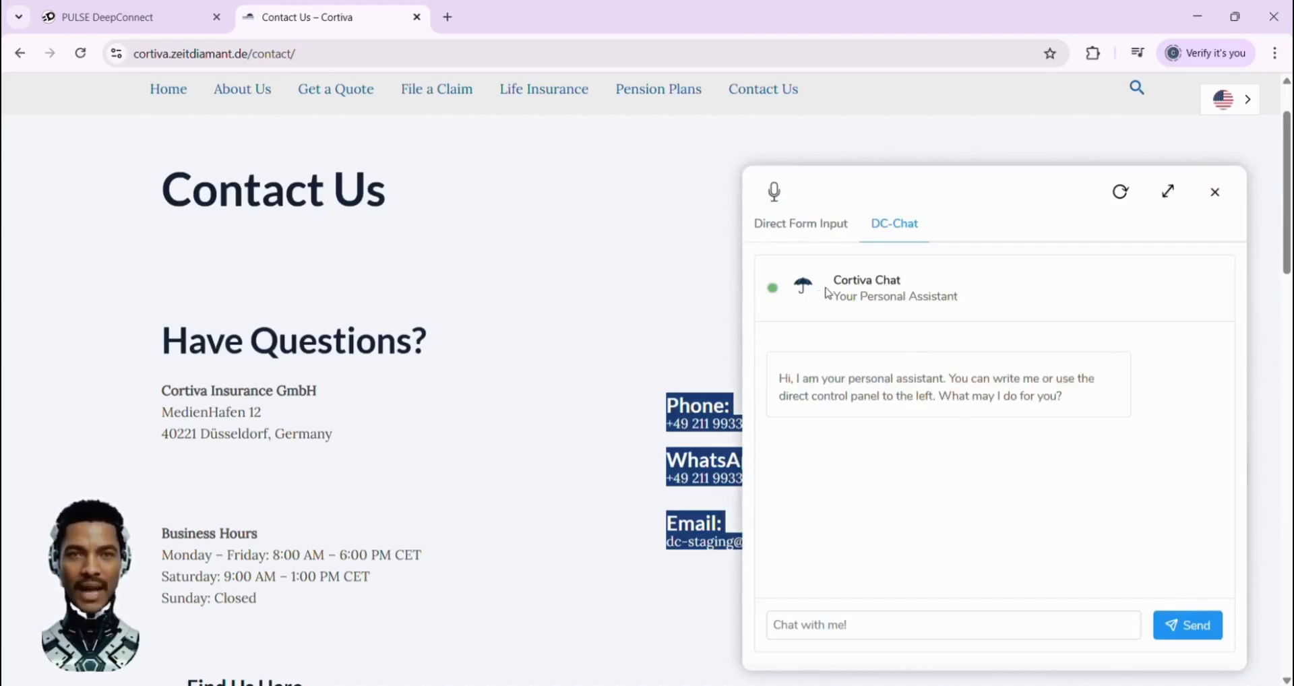
Expand the assistant to show Direct Form Input beside the chat and send the message "Hey, I would like to change my mailing address."
{"action": "left_click", "coordinate": [829, 227]}
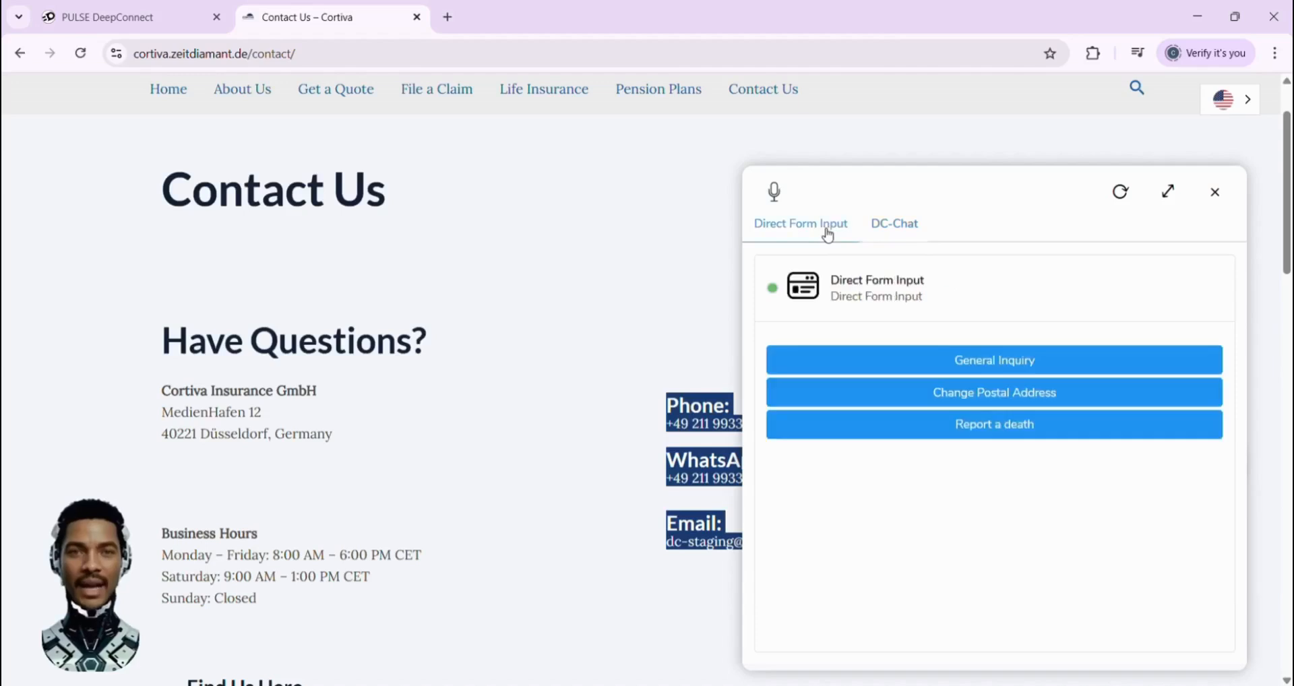
{"action": "left_click", "coordinate": [1170, 196]}
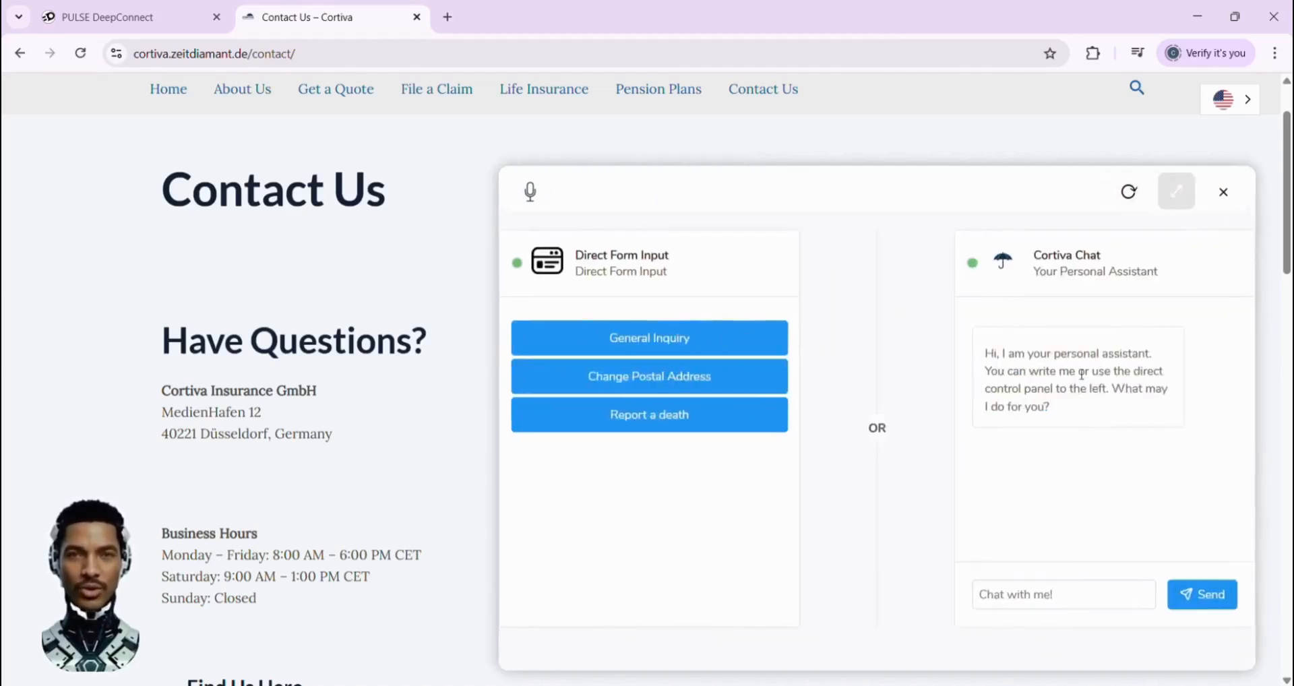
{"action": "left_click", "coordinate": [1024, 591]}
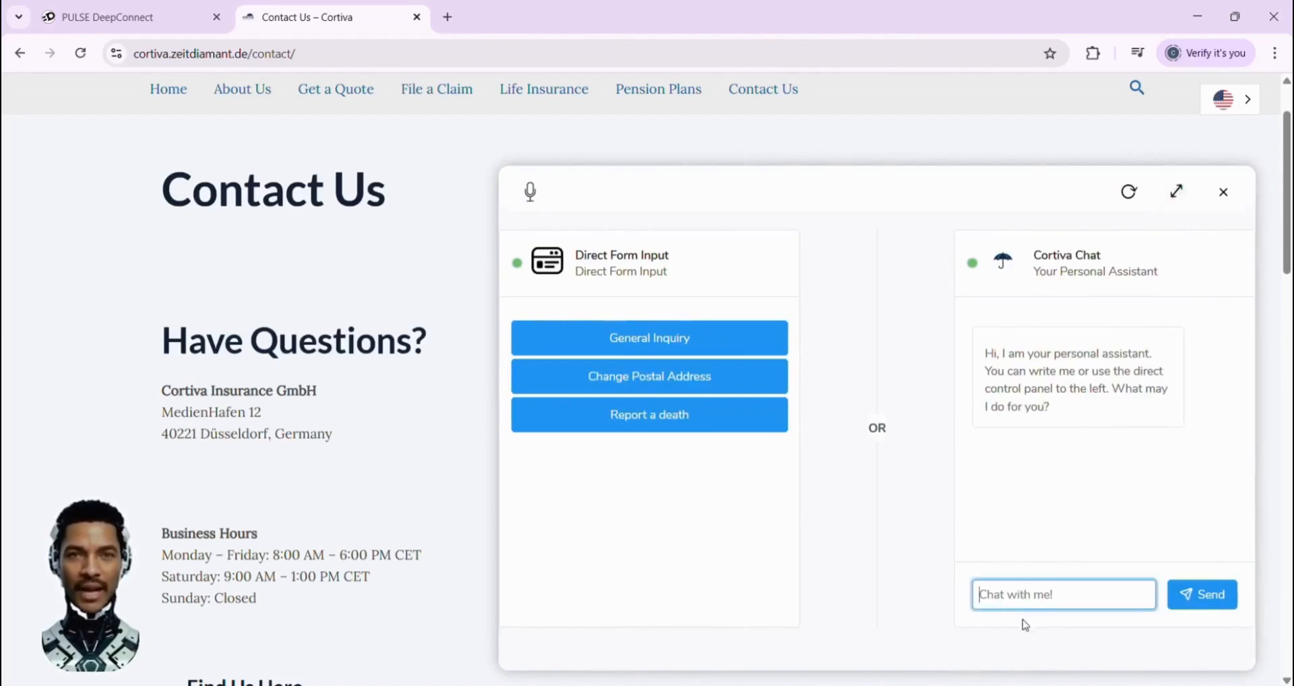
{"action": "type", "text": "Hey, I would like to change my mailing address."}
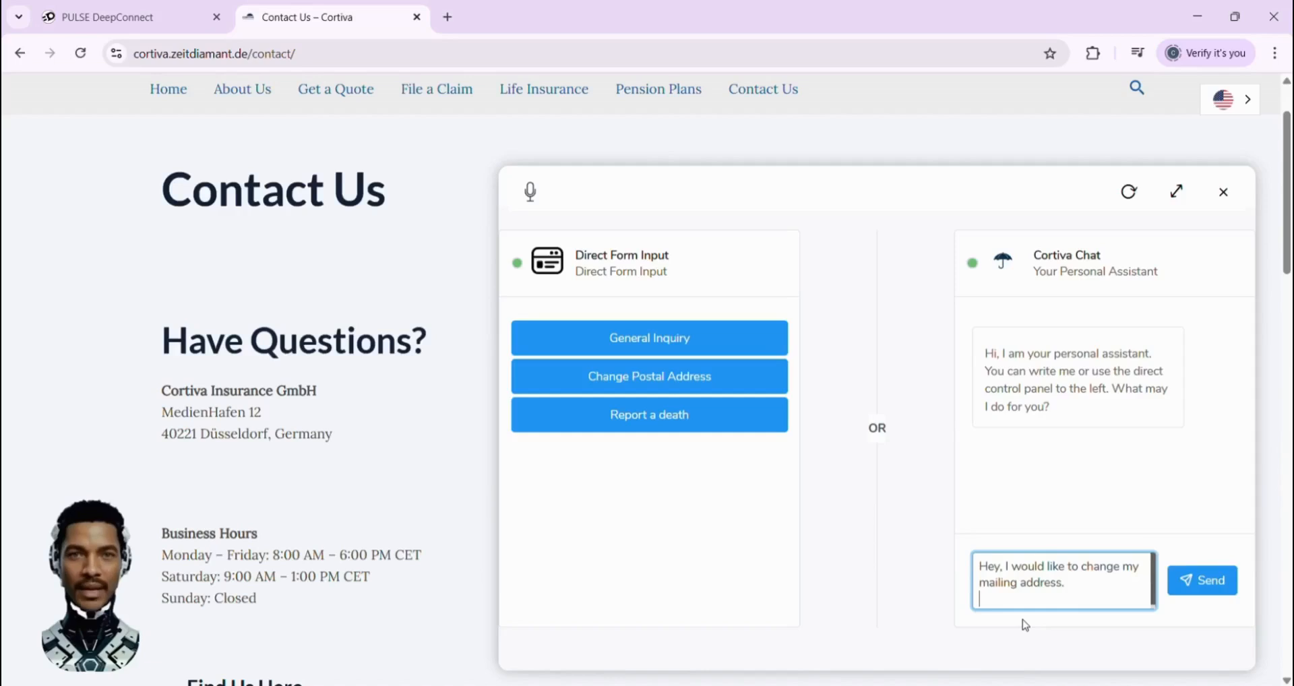
{"action": "key", "text": "Return"}
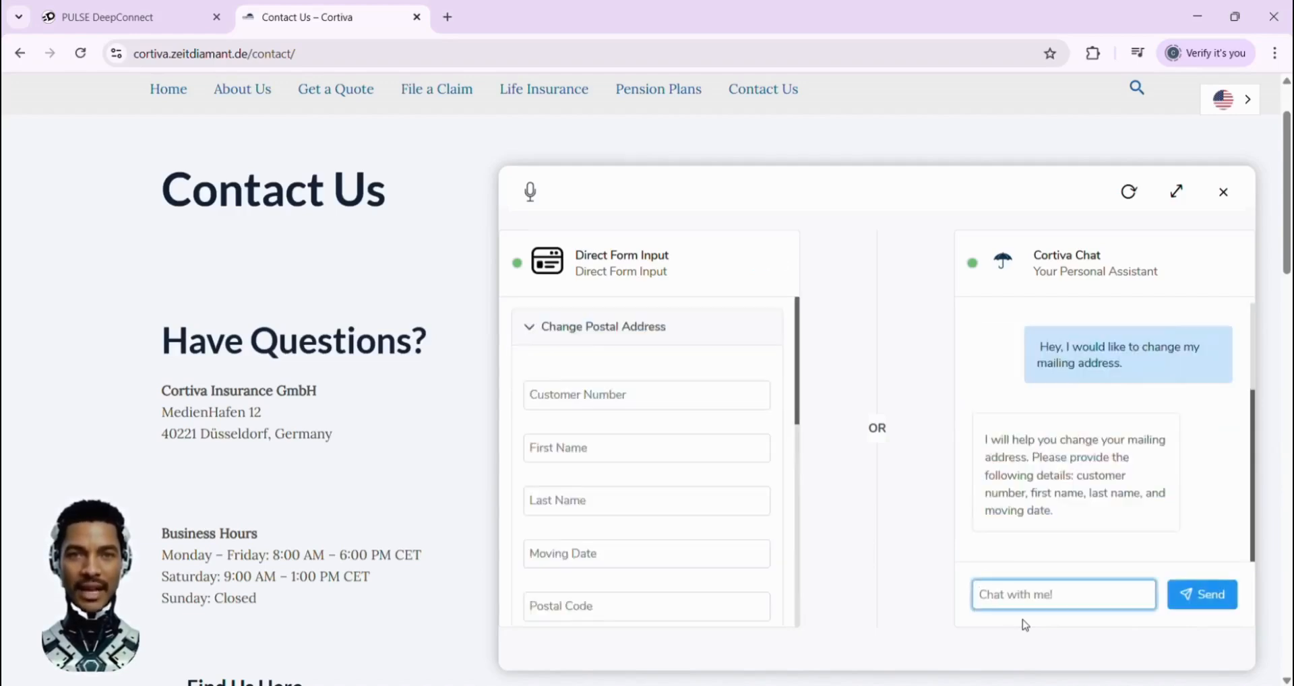
Test the validation by sending a customer number that starts with "D" in the Cortiva Chat
{"action": "left_click", "coordinate": [562, 29]}
{"action": "left_click", "coordinate": [984, 595]}
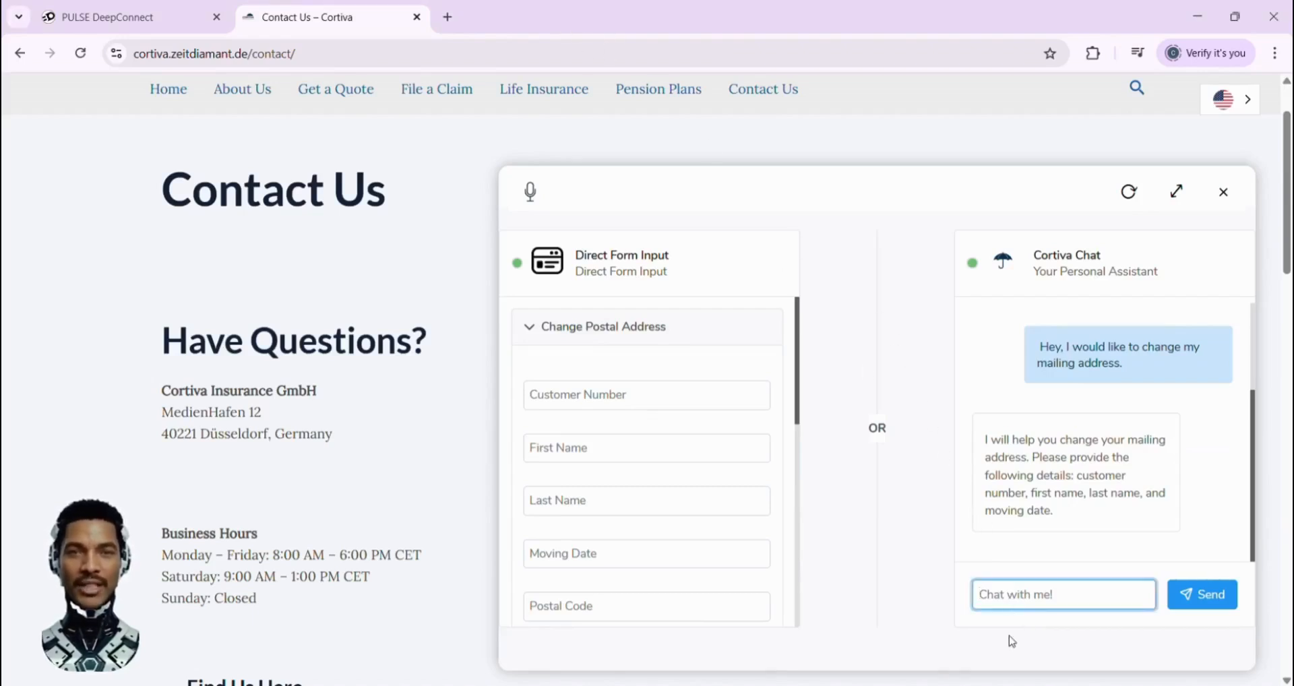
{"action": "type", "text": "D7771789"}
{"action": "key", "text": "Return"}
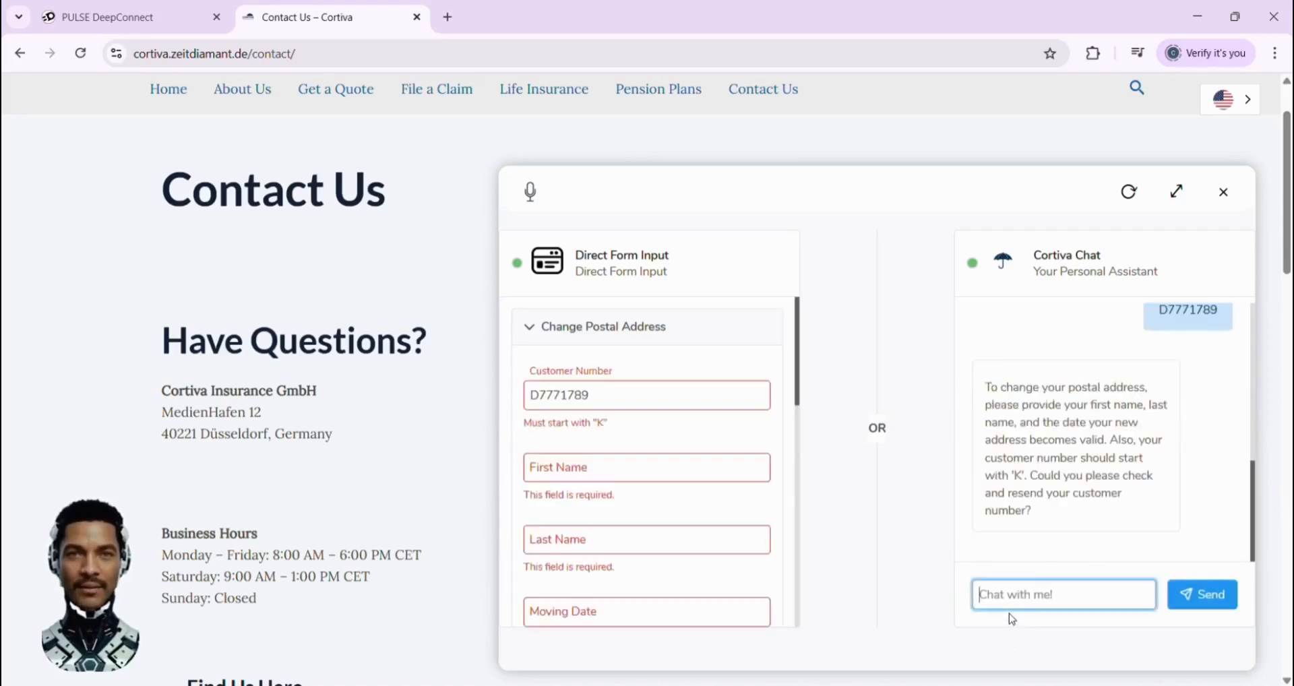
Resend the customer number in the chat with its leading "D" replaced by "K"
{"action": "type", "text": "D7771789"}
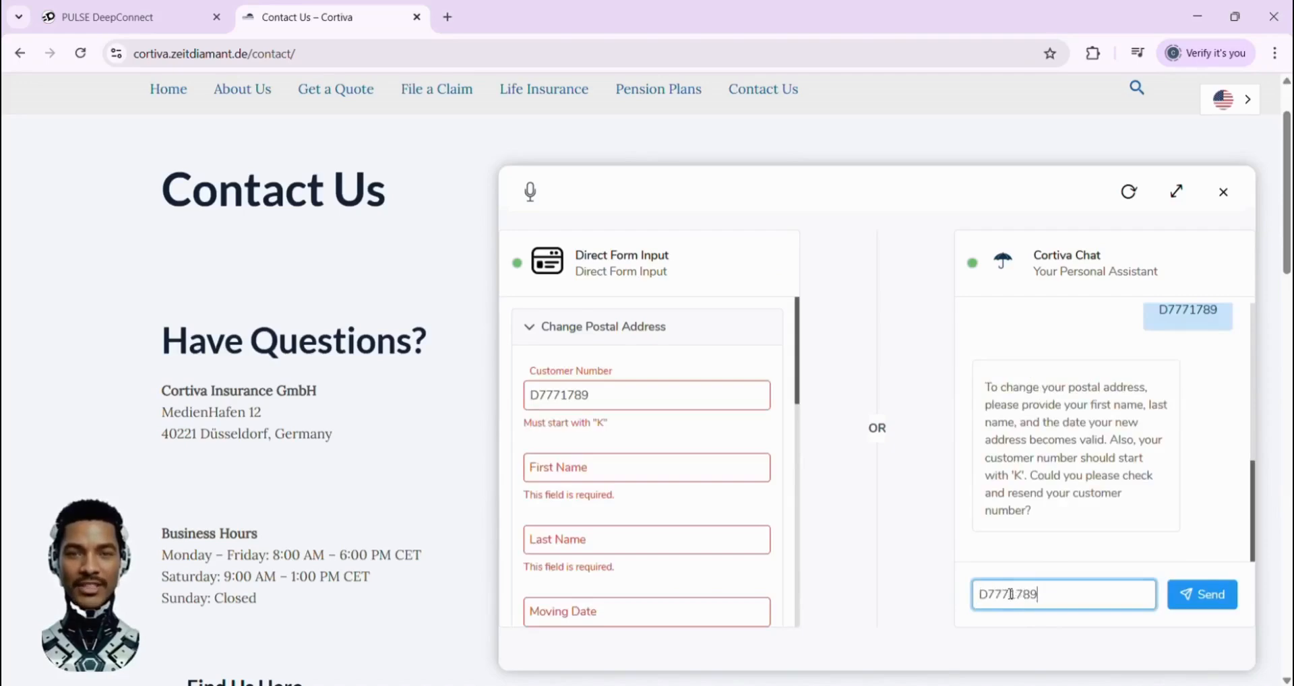
{"action": "key", "text": "BackSpace"}
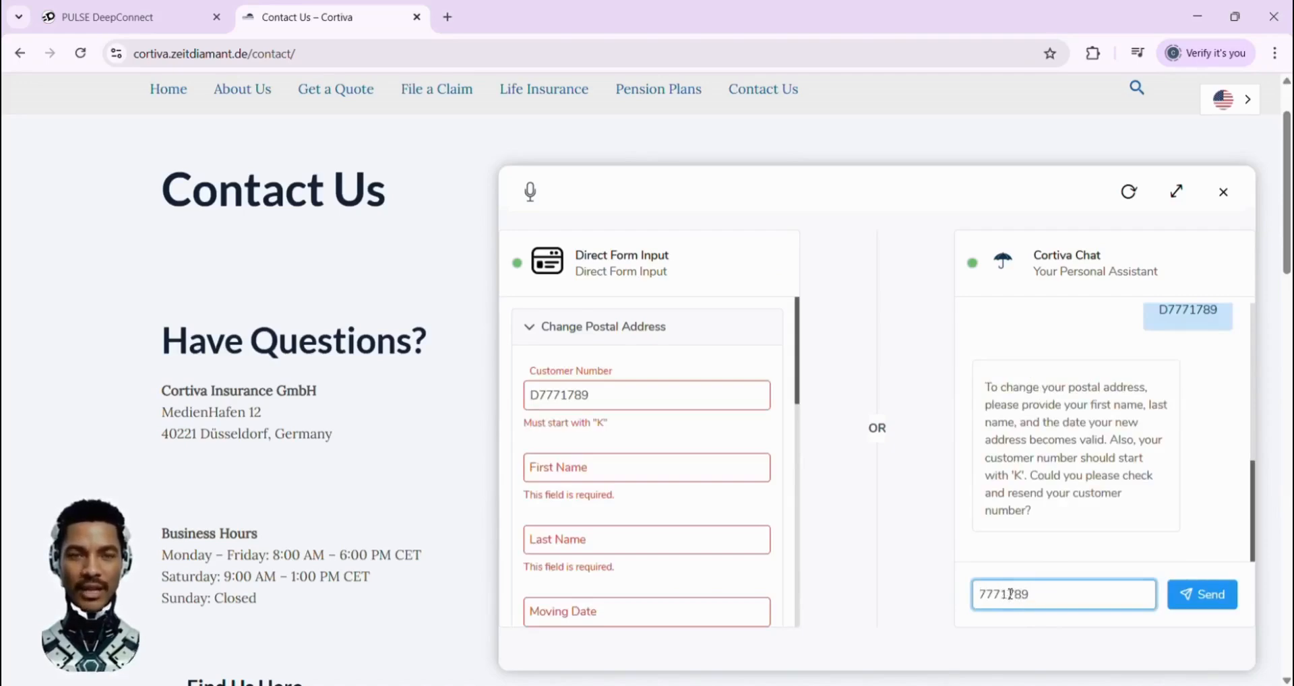
{"action": "type", "text": "K"}
{"action": "key", "text": "Return"}
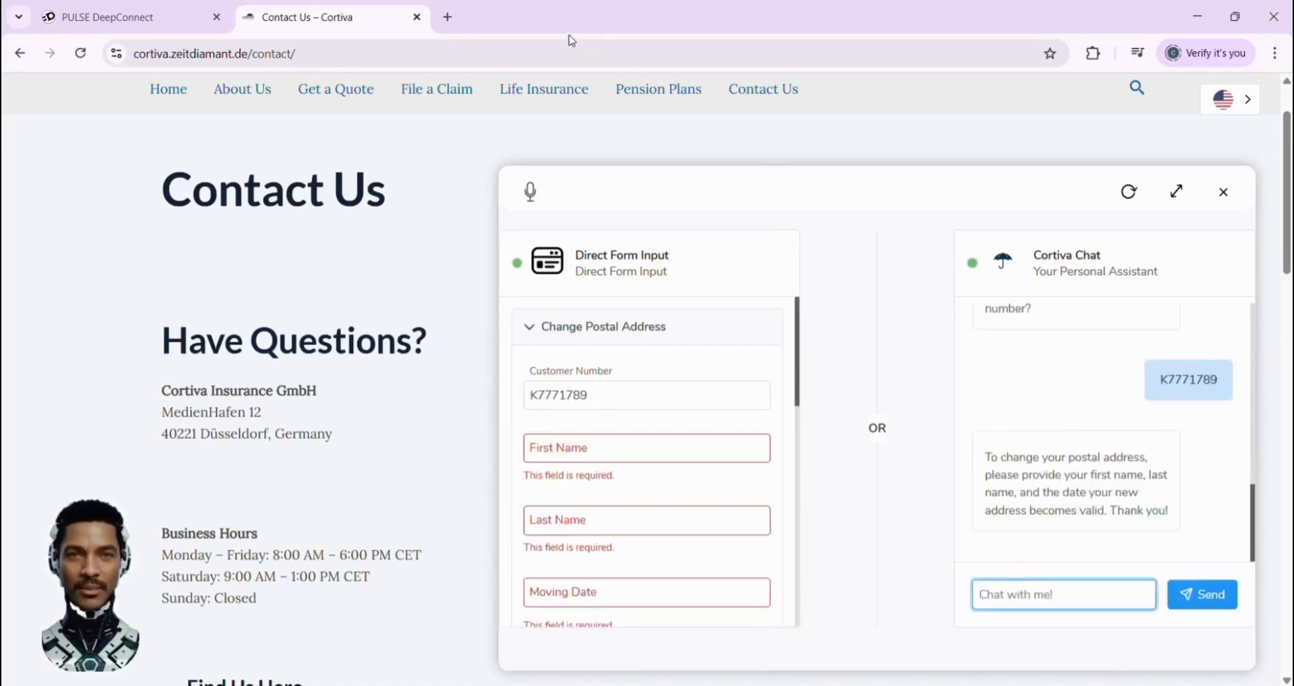
Complete the Change Postal Address form with the customer's name, moving date 15.10.2025 and new postal address, and submit it
{"action": "left_click", "coordinate": [641, 392]}
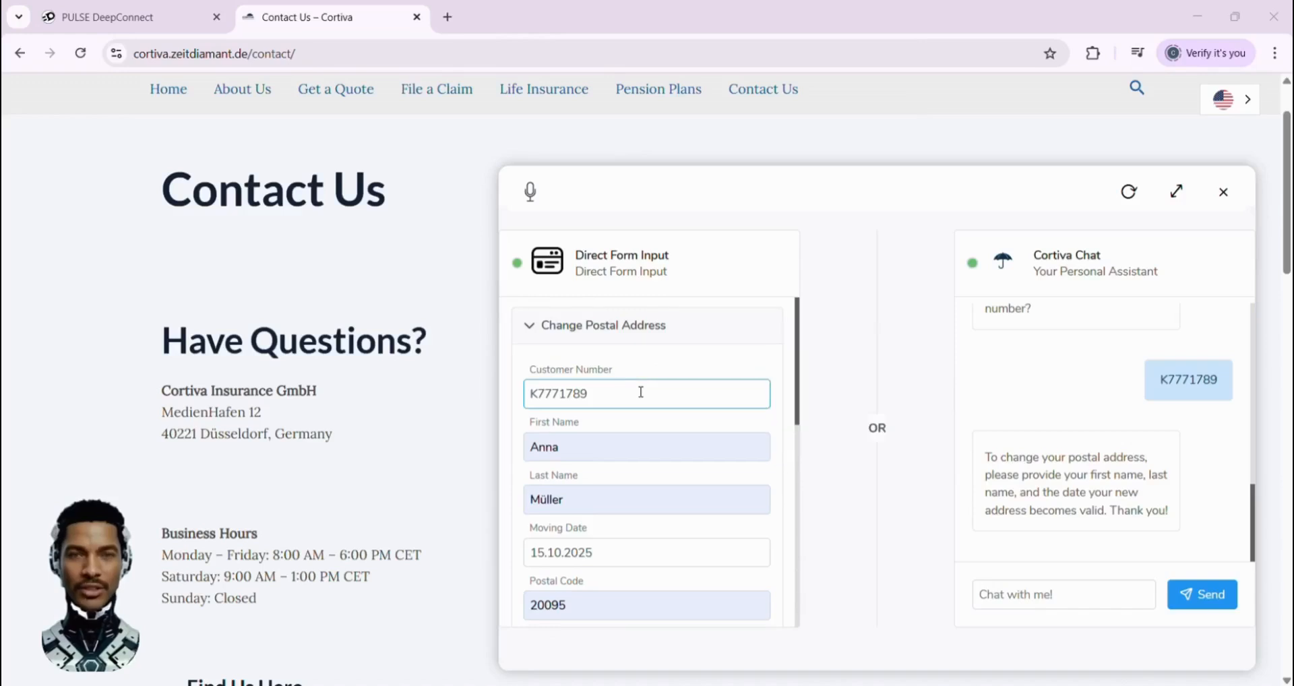
{"action": "scroll", "coordinate": [641, 392], "scroll_direction": "down", "scroll_amount": 5}
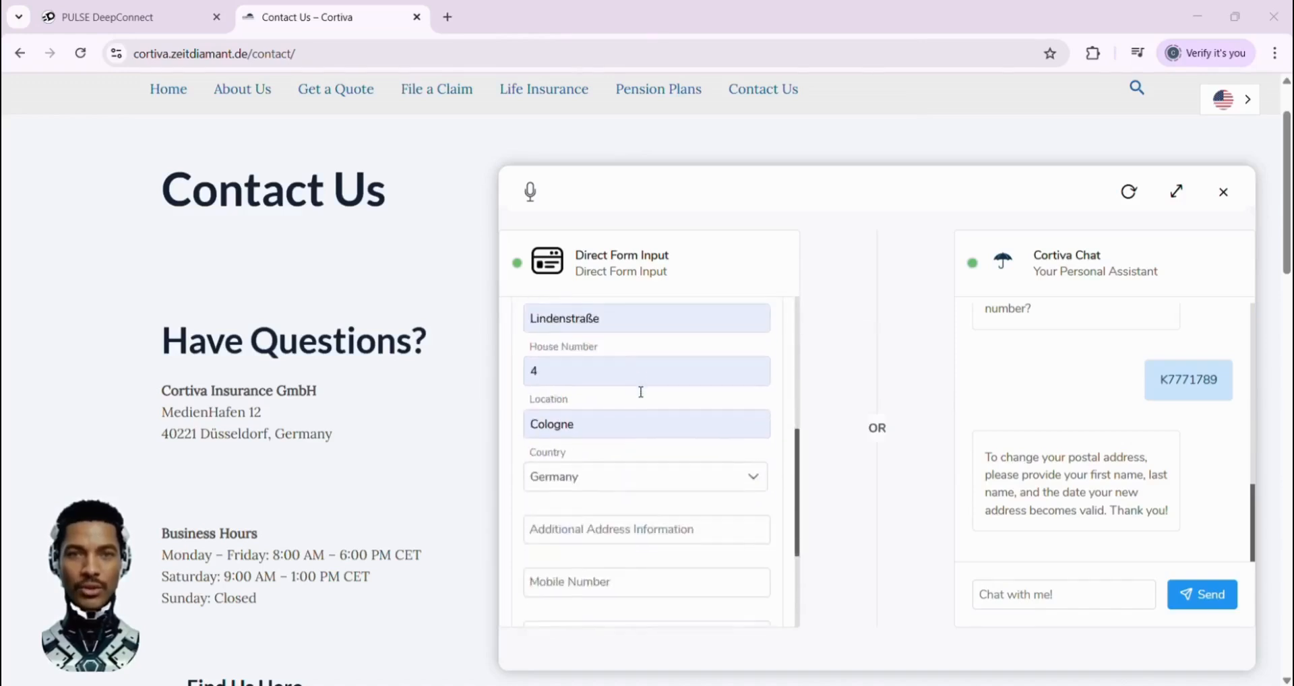
{"action": "scroll", "coordinate": [641, 392], "scroll_direction": "down", "scroll_amount": 3}
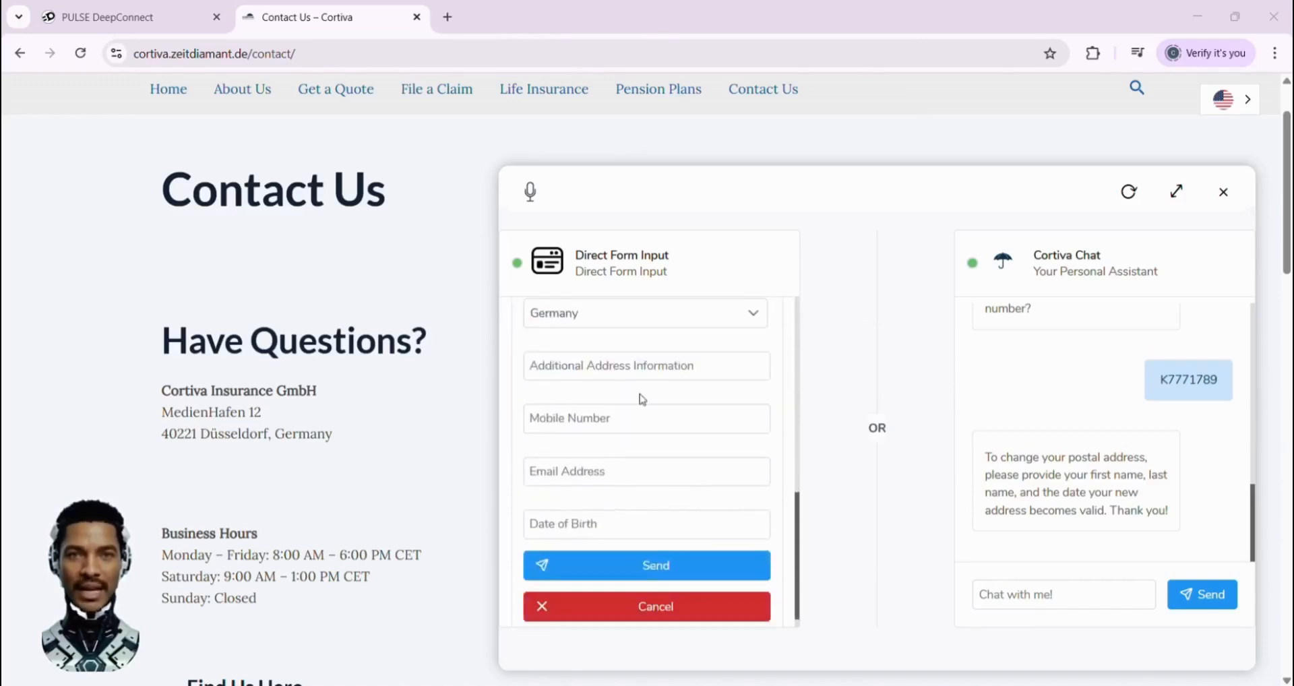
{"action": "left_click", "coordinate": [655, 566]}
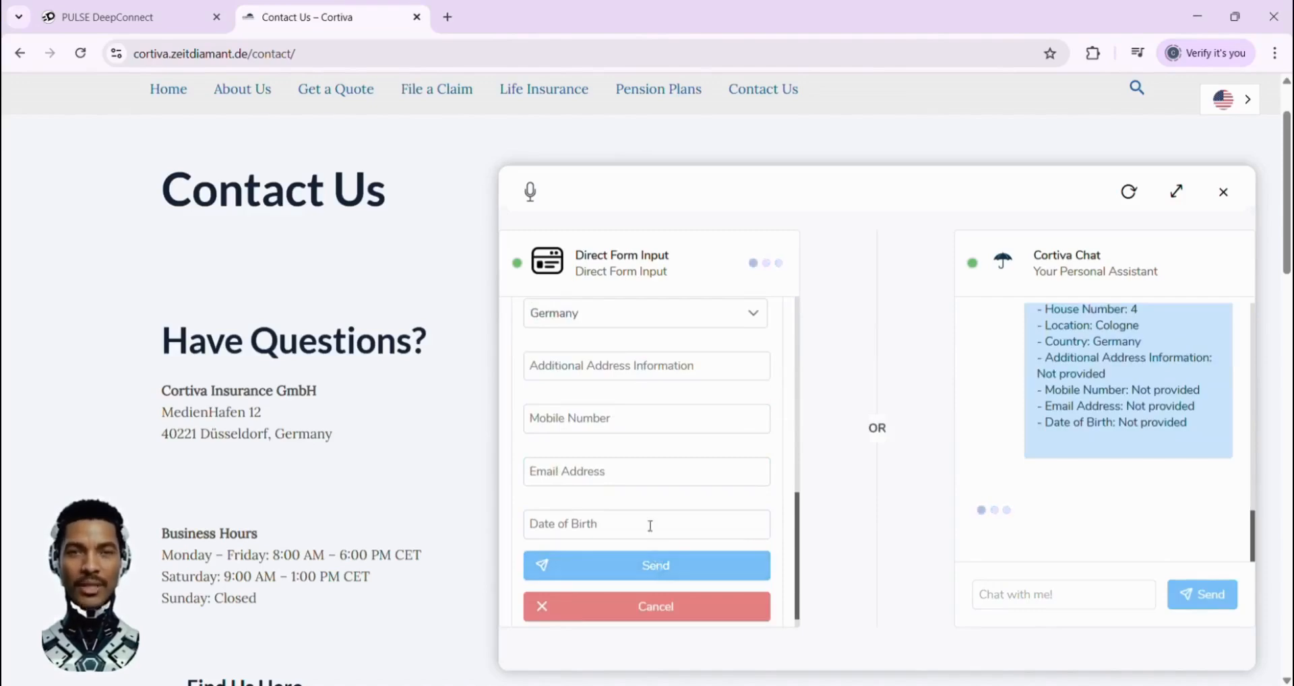
Confirm the collected data in the chat with "Yes, everything looks good!" and switch to the request's data table in Excel
{"action": "left_click", "coordinate": [992, 597]}
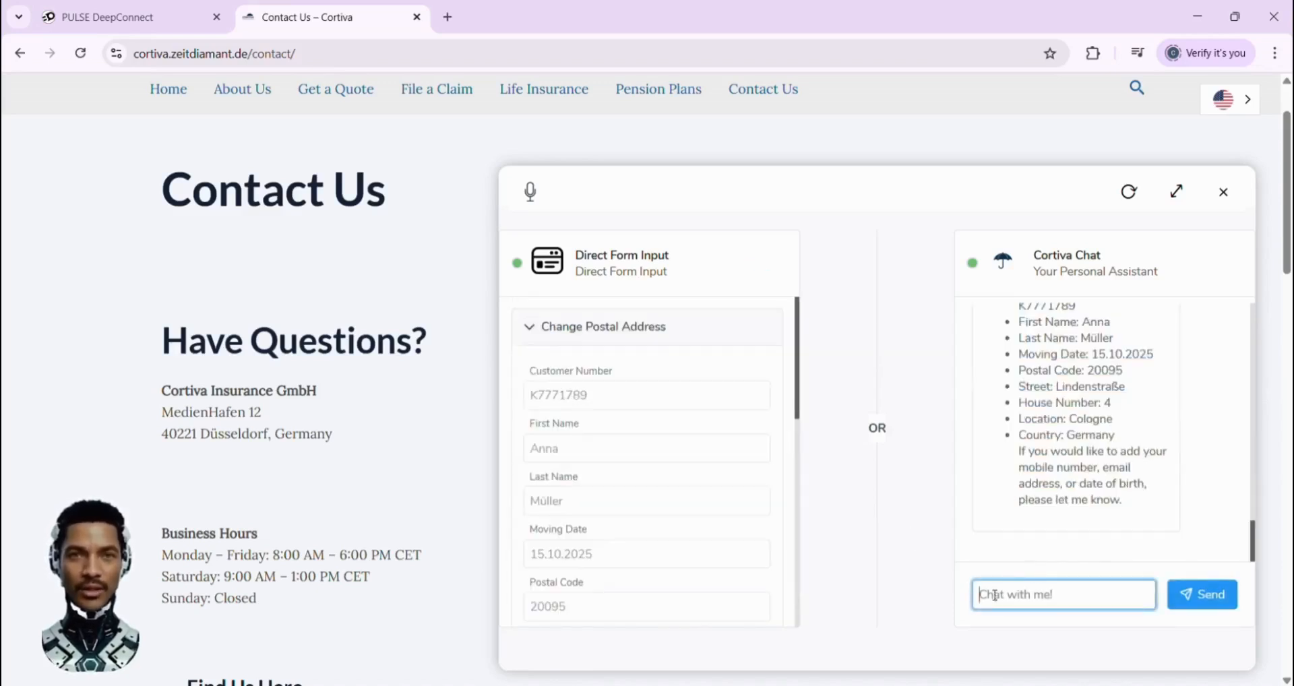
{"action": "type", "text": "Yes, everything looks good!"}
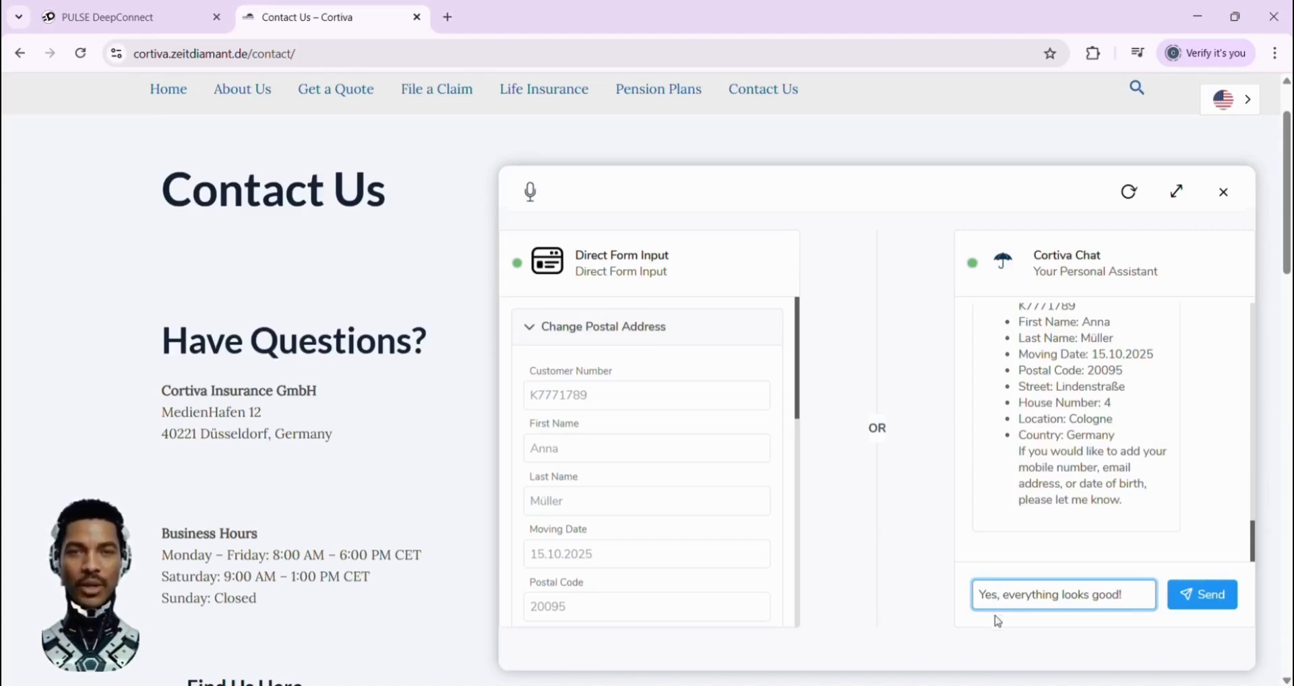
{"action": "key", "text": "Return"}
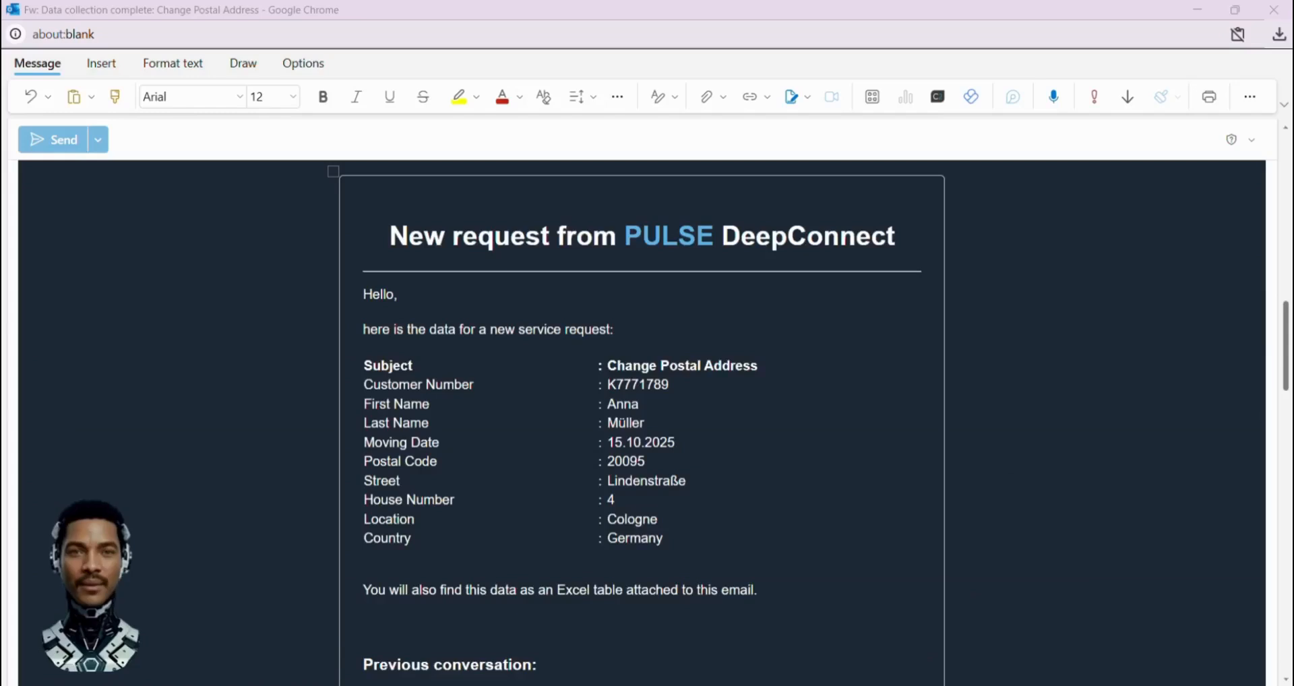
{"action": "key", "text": "alt+Tab"}
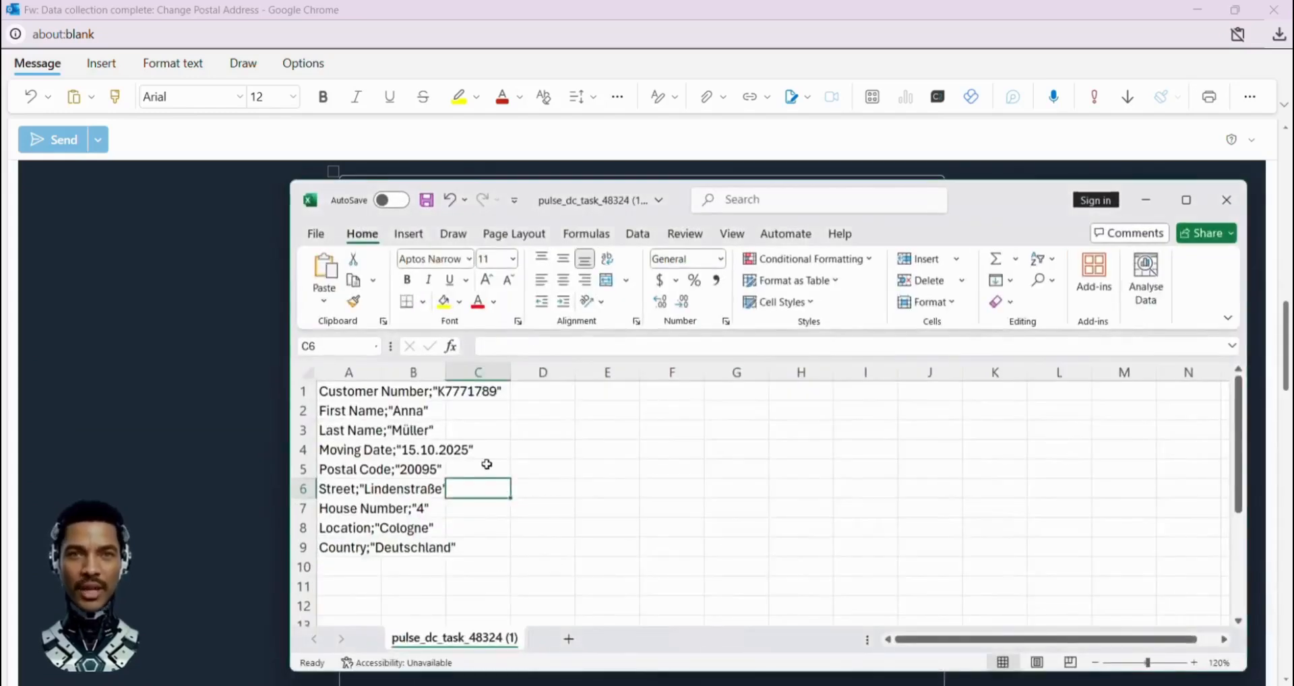